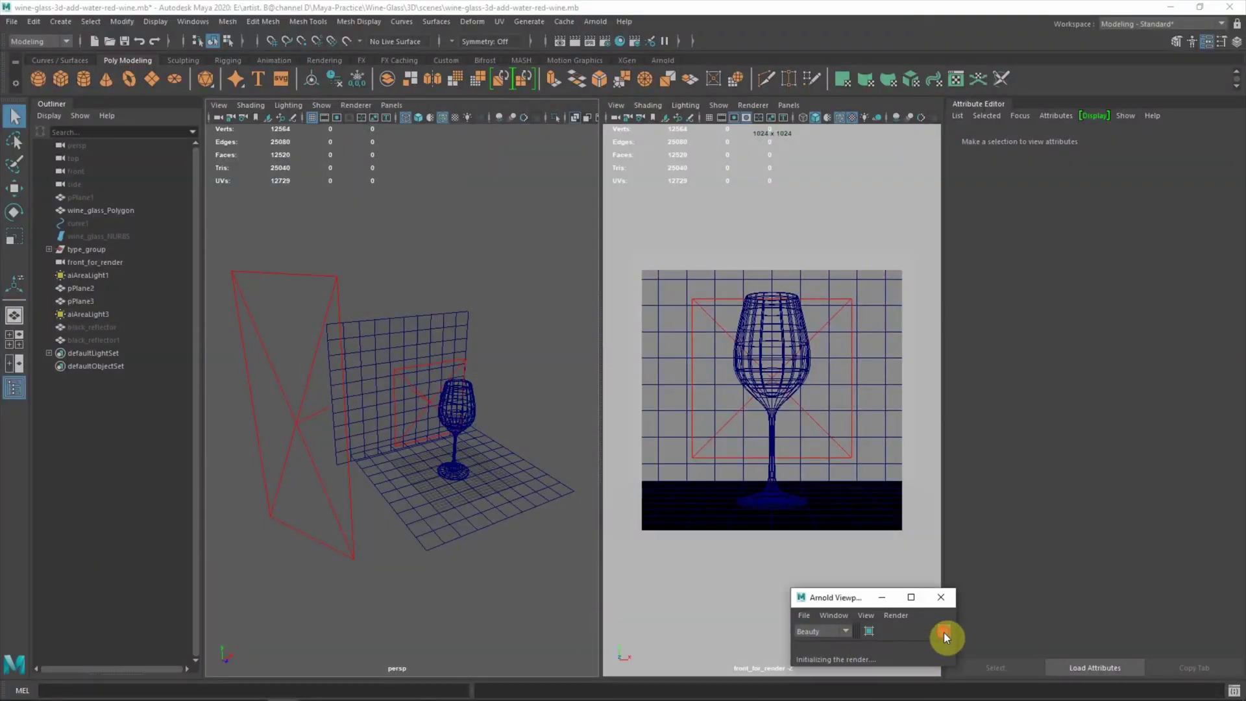
Start the Arnold viewport render of the empty wine glass in the front_for_render view.
{"action": "left_click", "coordinate": [944, 632]}
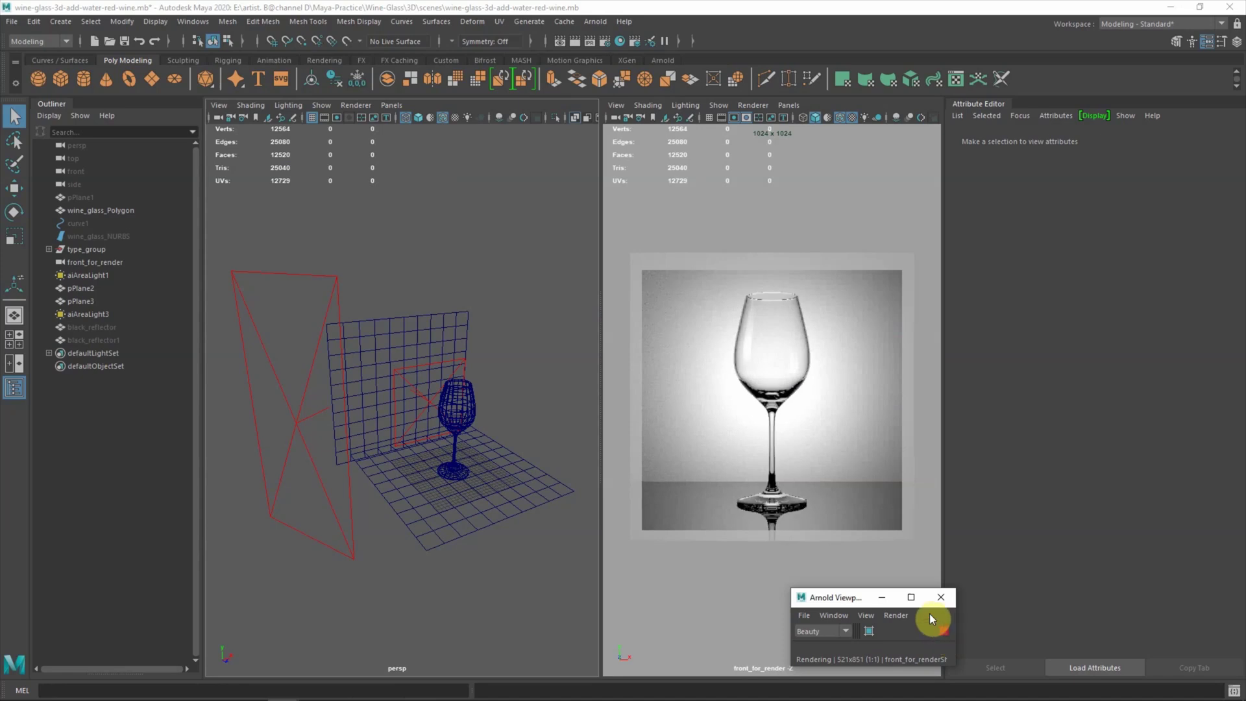
Stop the render, duplicate wine_glass_Polygon and rename the copy Liquid.
{"action": "left_click", "coordinate": [946, 633]}
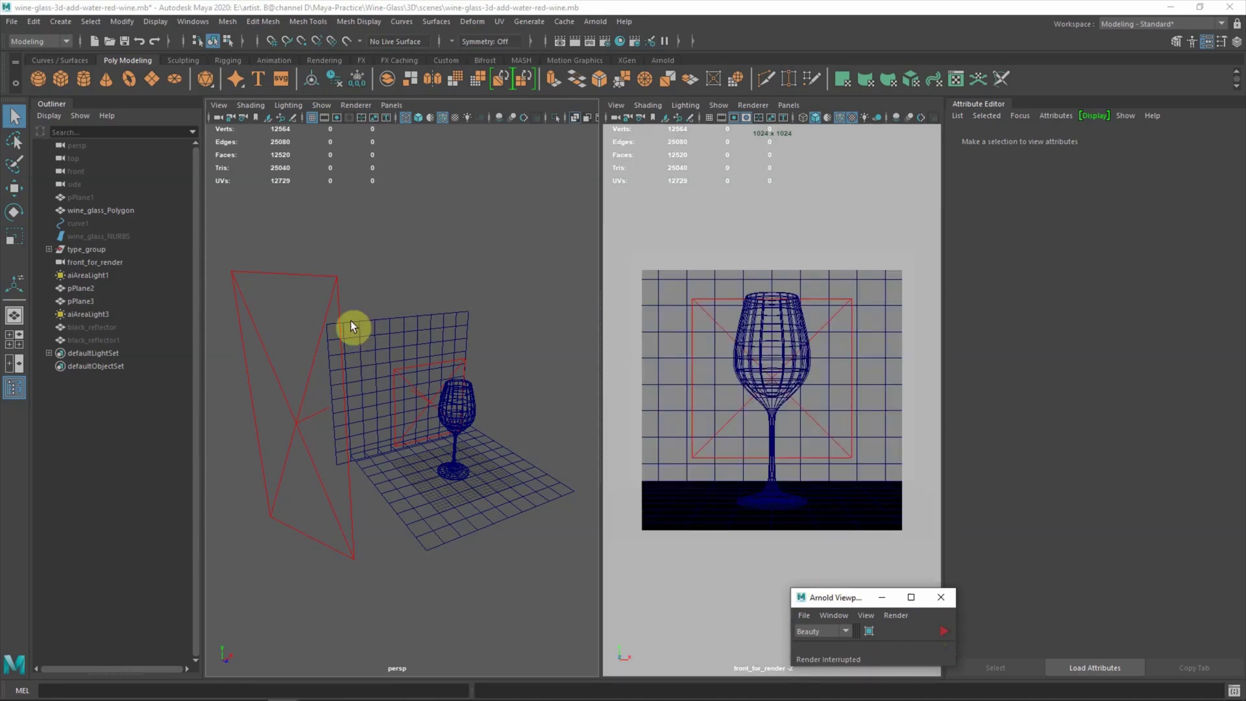
{"action": "left_click", "coordinate": [134, 212]}
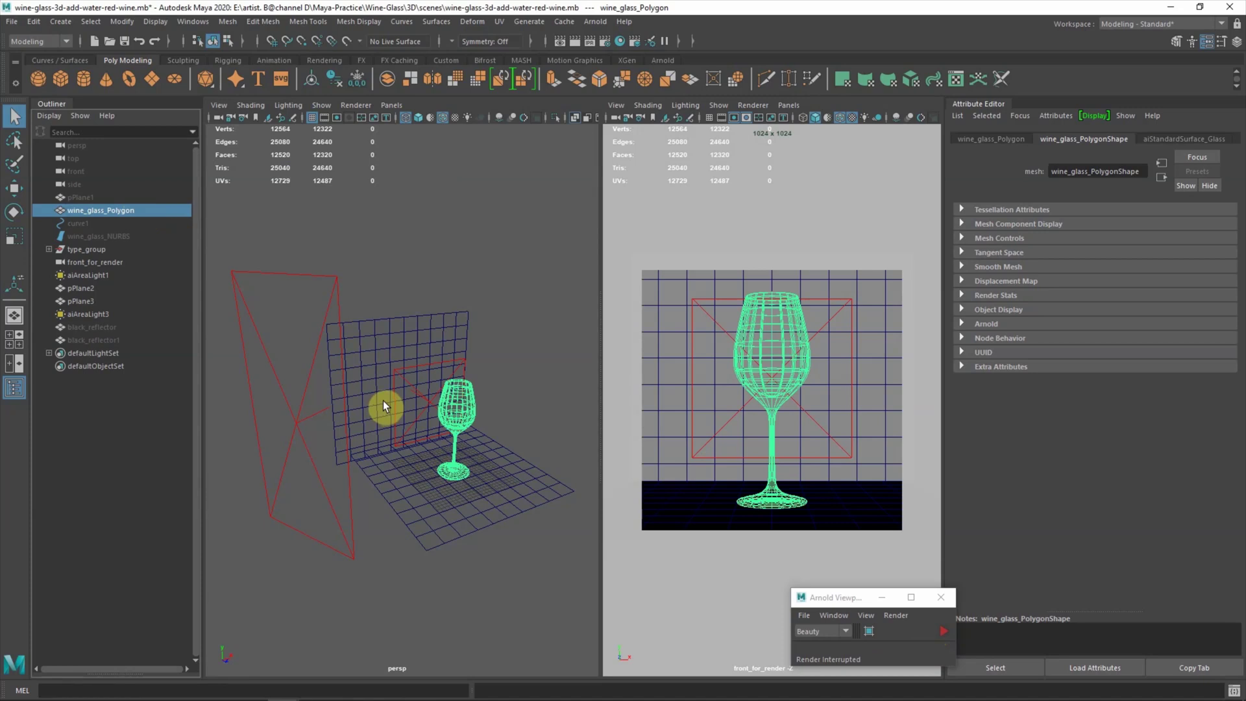
{"action": "key", "text": "ctrl+d"}
{"action": "double_click", "coordinate": [117, 354]}
{"action": "type", "text": "L"}
{"action": "key", "text": "Return"}
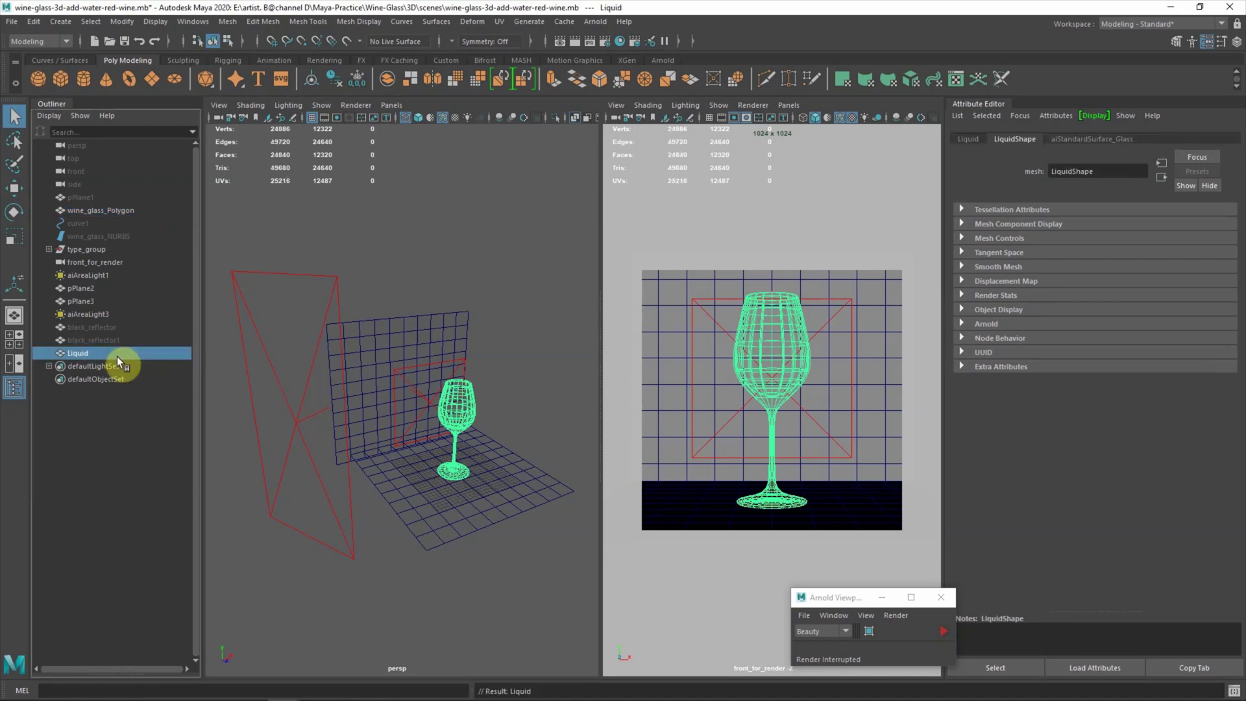
Reorder Liquid in the Outliner, hide the original glass, and maximize the perspective view.
{"action": "middle_click_drag", "start_coordinate": [139, 214], "coordinate": [118, 217]}
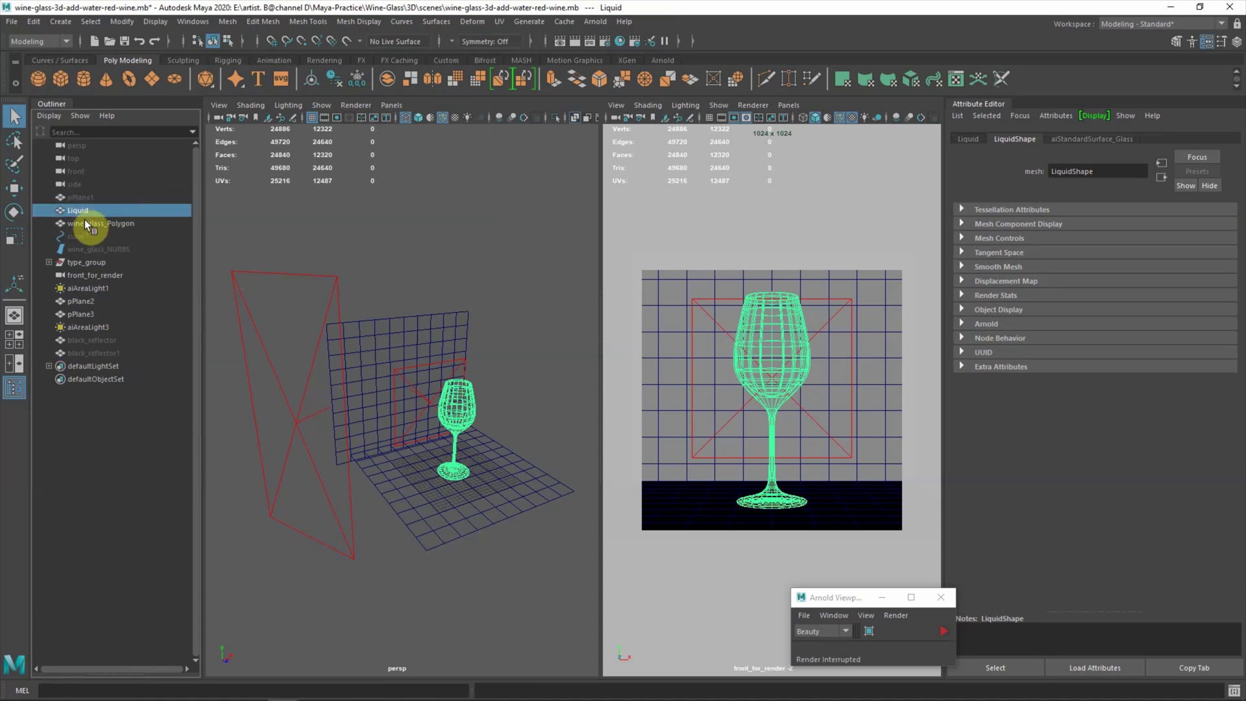
{"action": "left_click", "coordinate": [85, 224]}
{"action": "key", "text": "h"}
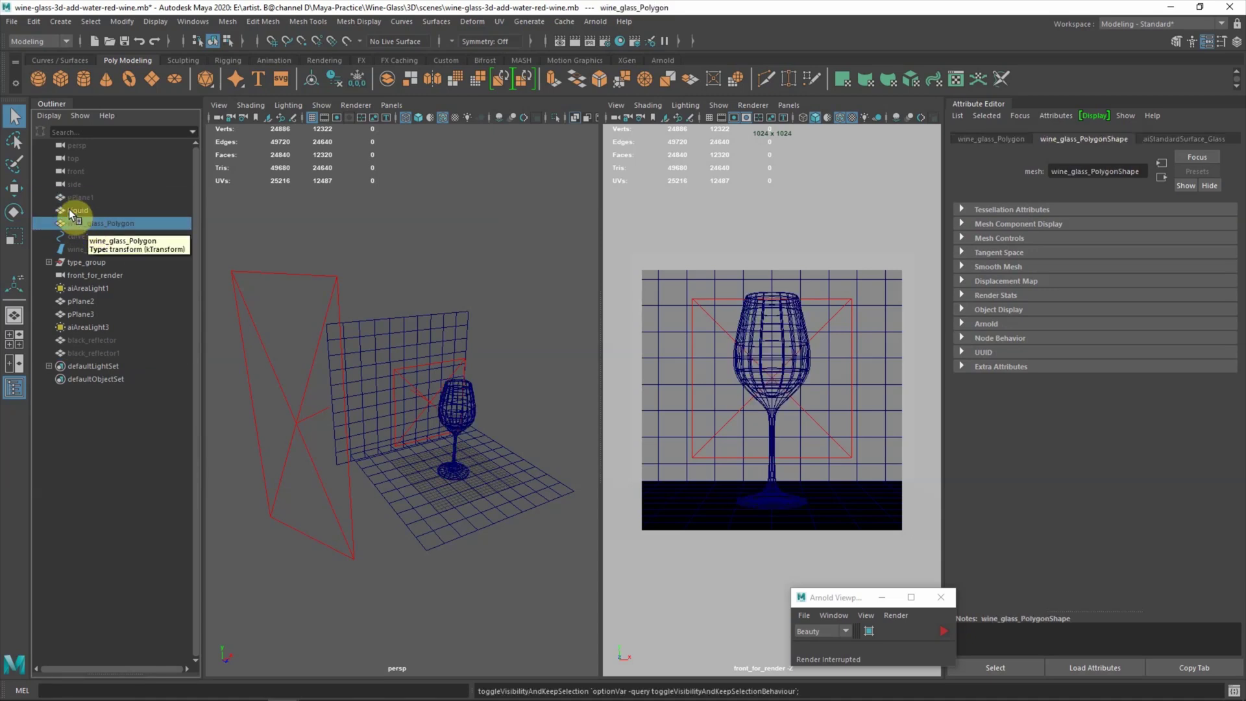
{"action": "left_click", "coordinate": [70, 210]}
{"action": "key", "text": "space"}
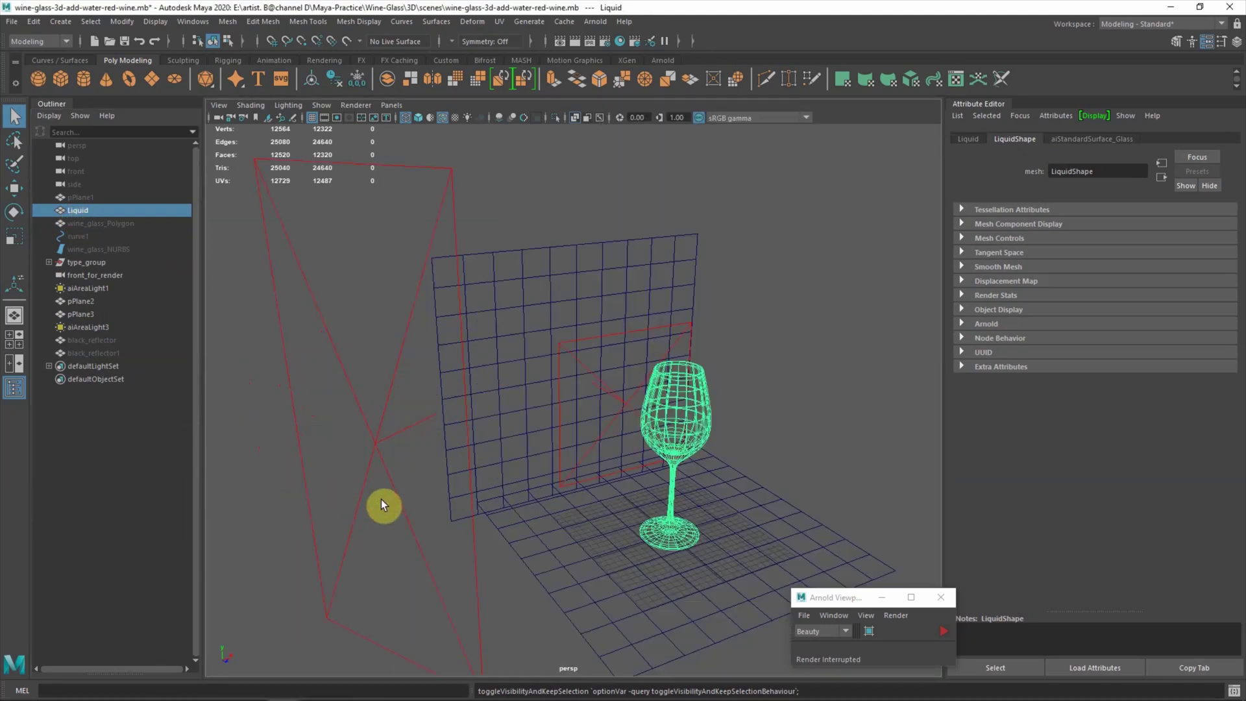
In the front view, delete Liquid's stem and base faces.
{"action": "key", "text": "space"}
{"action": "key", "text": "space"}
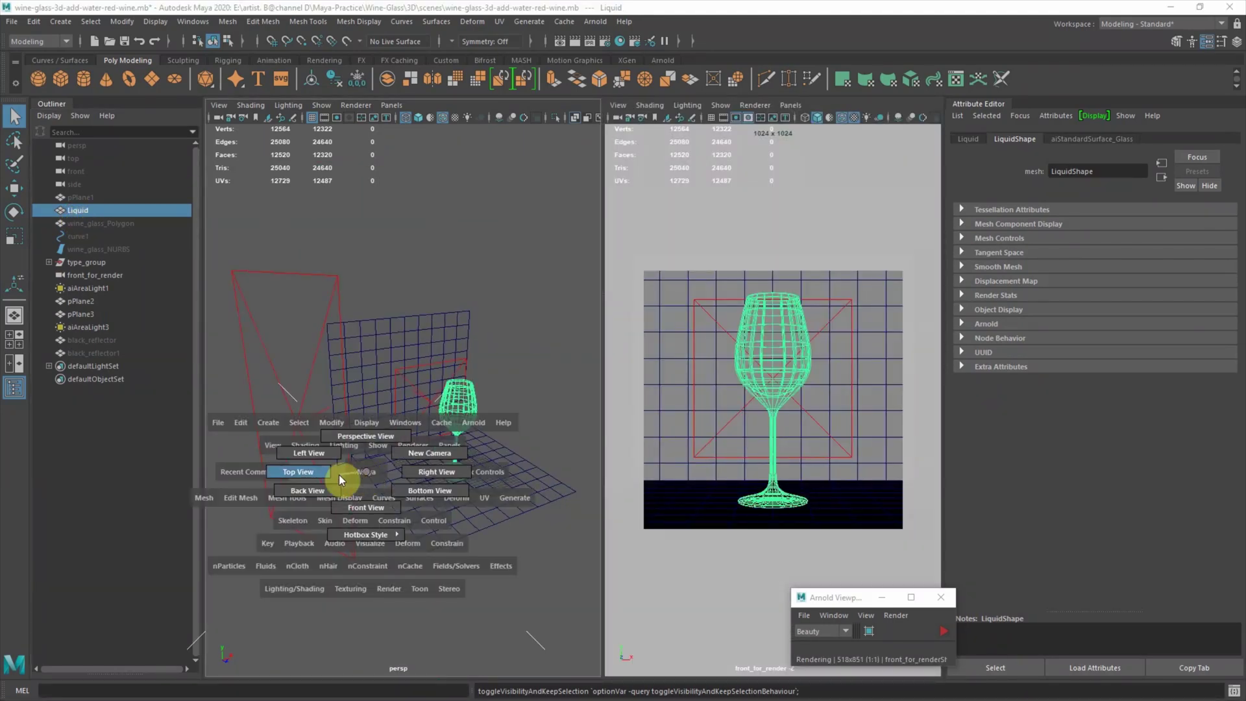
{"action": "left_click_drag", "start_coordinate": [339, 481], "coordinate": [361, 504]}
{"action": "key", "text": "f"}
{"action": "right_click_drag", "start_coordinate": [419, 335], "coordinate": [423, 365]}
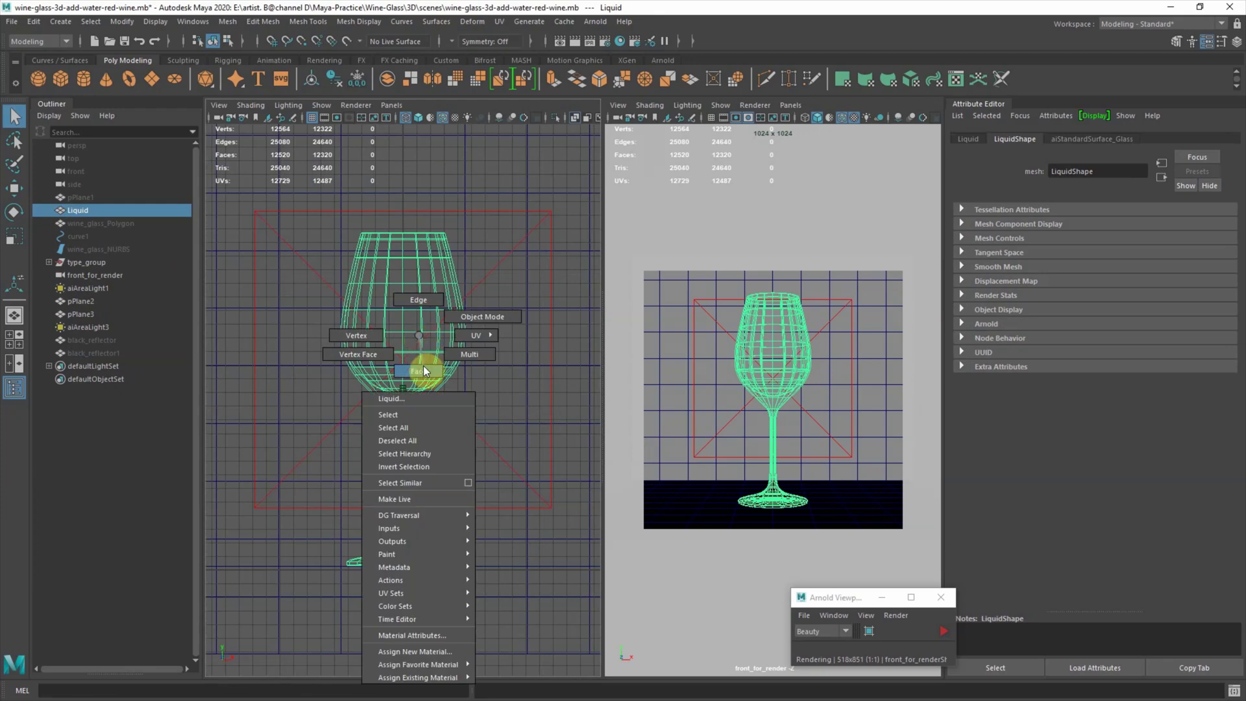
{"action": "left_click", "coordinate": [415, 410]}
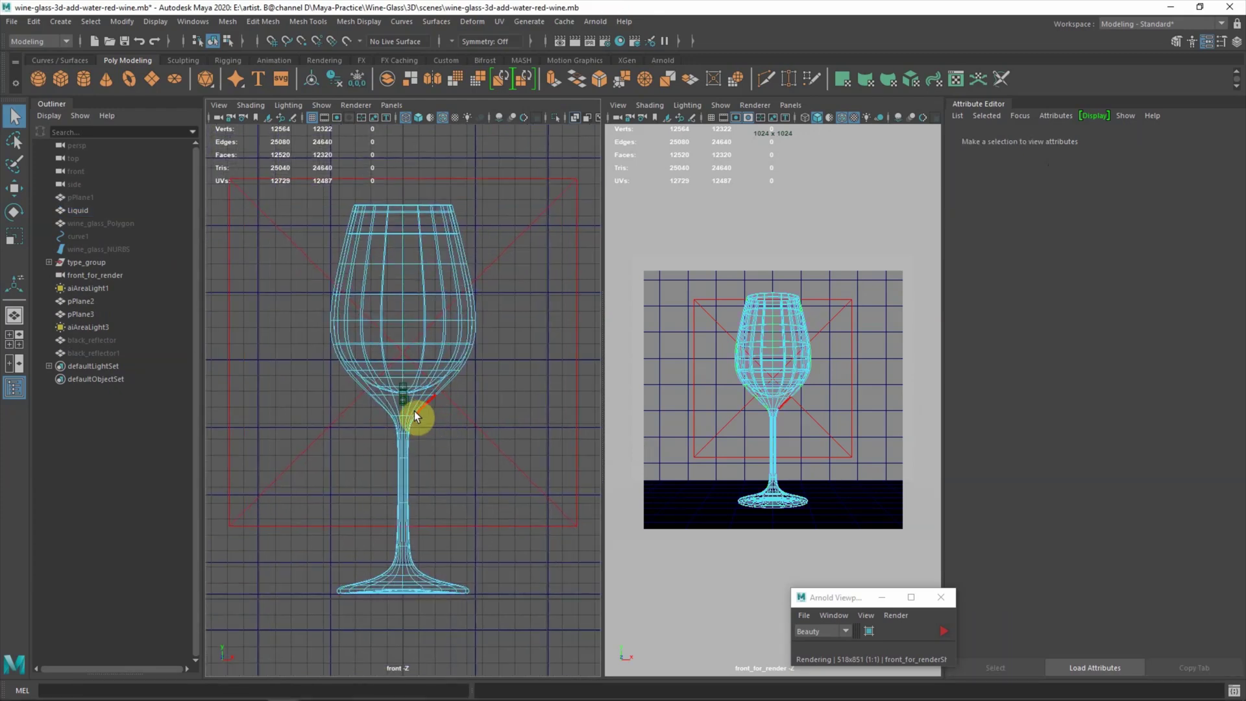
{"action": "double_click", "coordinate": [407, 406]}
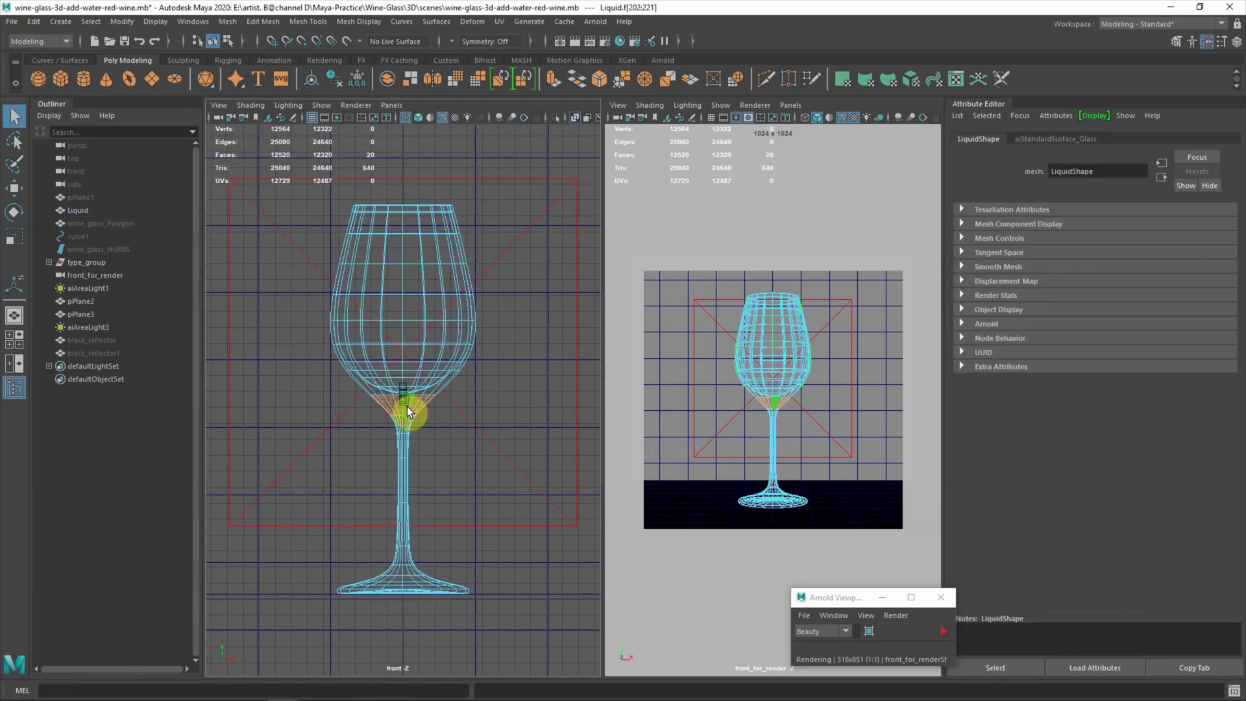
{"action": "key", "text": "Delete"}
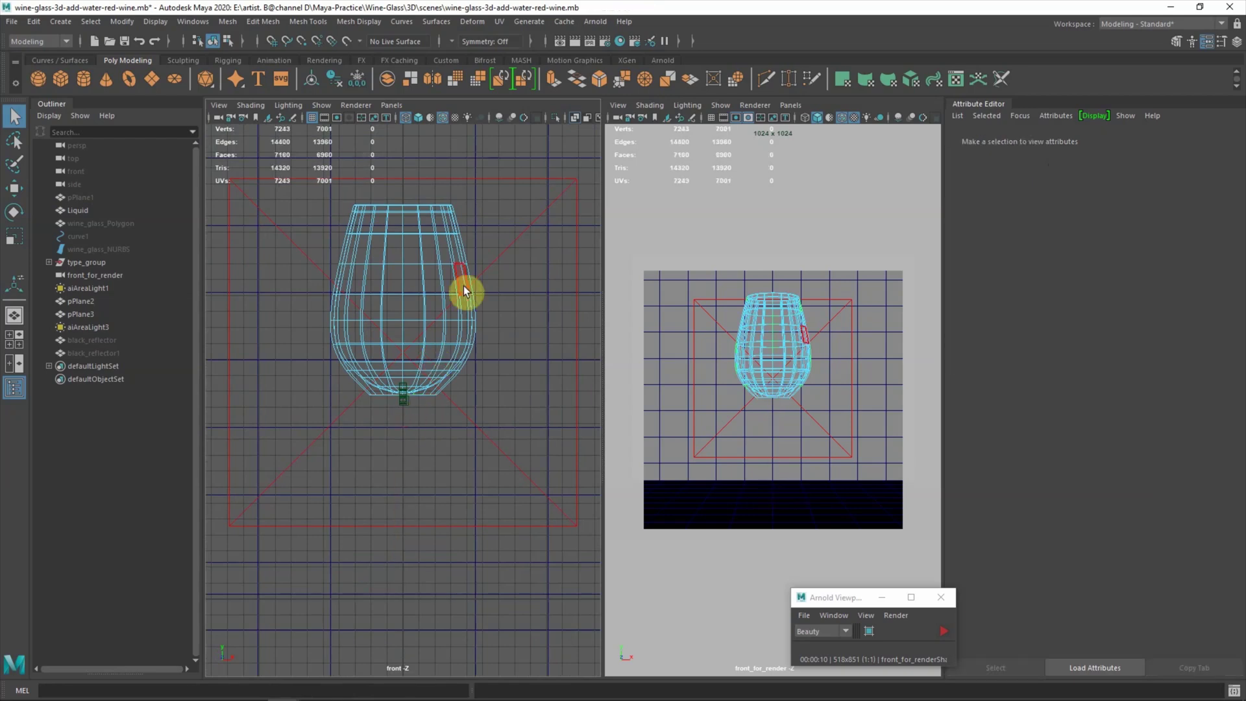
Delete two upper-bowl face rings on Liquid, cutting a gap in the bowl.
{"action": "right_click_drag", "start_coordinate": [453, 264], "coordinate": [558, 363], "text": "alt"}
{"action": "left_click", "coordinate": [439, 305]}
{"action": "double_click", "coordinate": [451, 305]}
{"action": "key", "text": "Delete"}
{"action": "left_click", "coordinate": [453, 309]}
{"action": "double_click", "coordinate": [453, 309]}
{"action": "key", "text": "Delete"}
Delete the separated top band and one more face ring, then return to perspective view.
{"action": "double_click", "coordinate": [452, 279]}
{"action": "key", "text": "Delete"}
{"action": "double_click", "coordinate": [472, 341]}
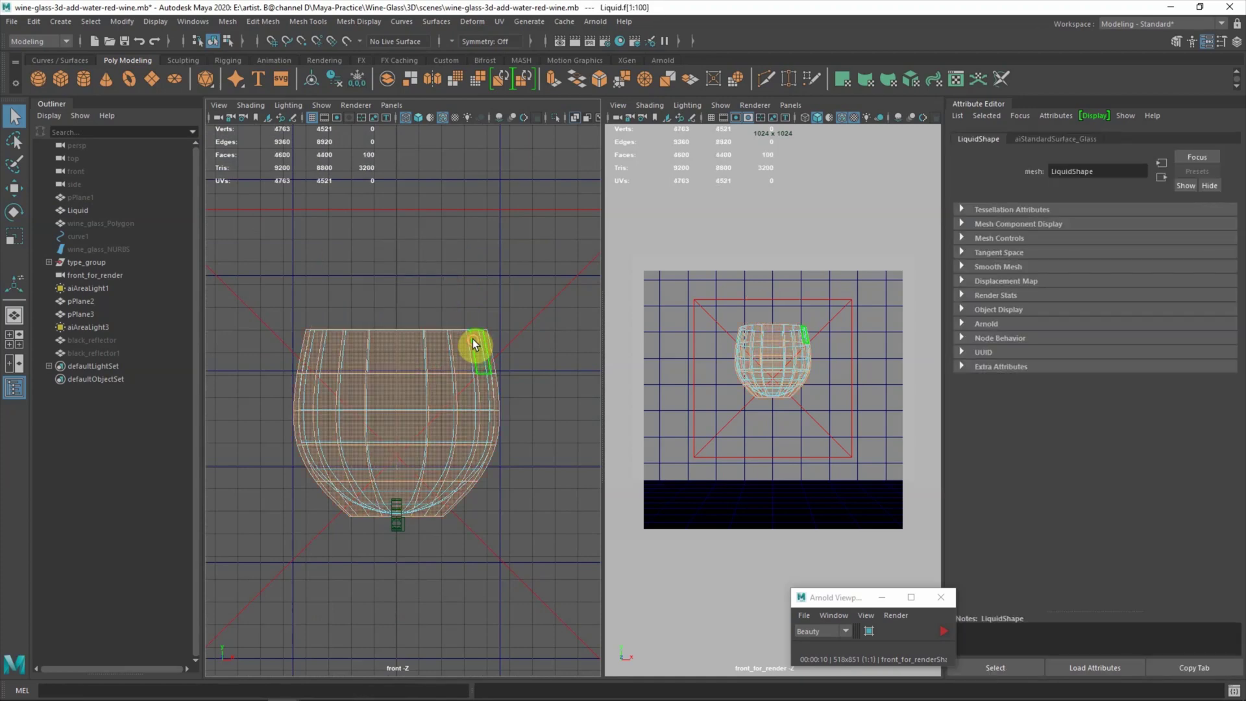
{"action": "key", "text": "Delete"}
{"action": "key", "text": "space"}
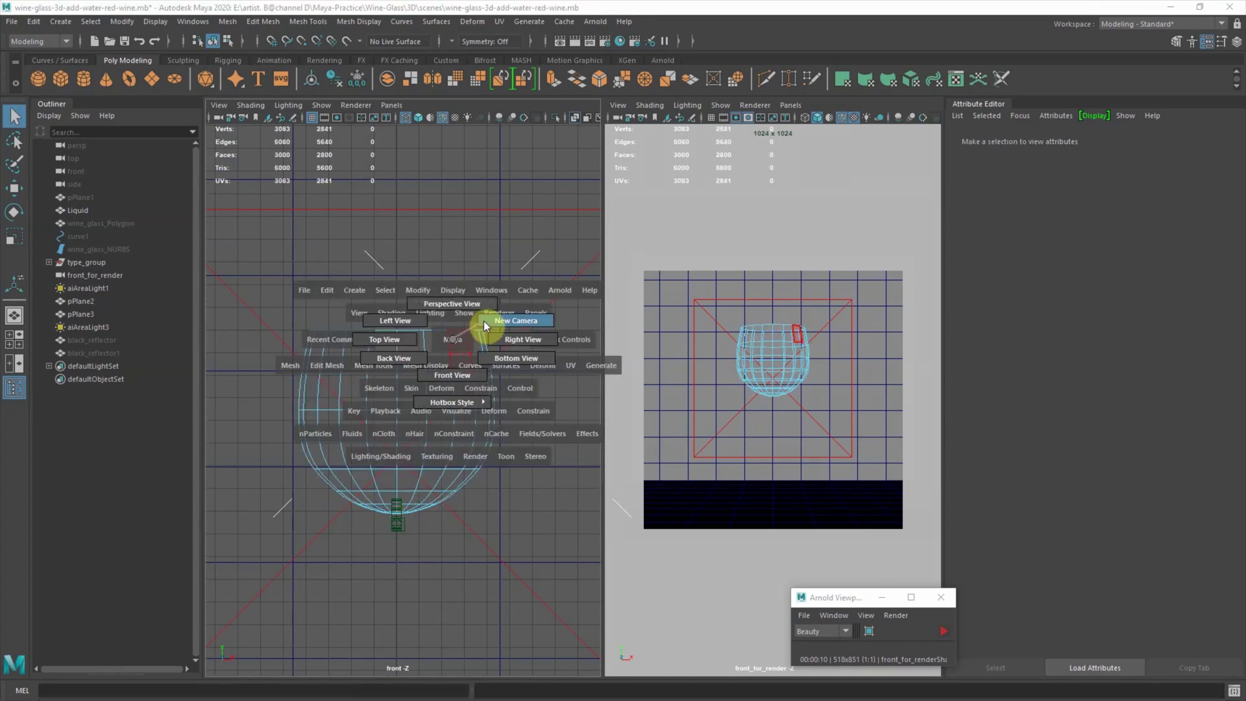
{"action": "left_click", "coordinate": [458, 319]}
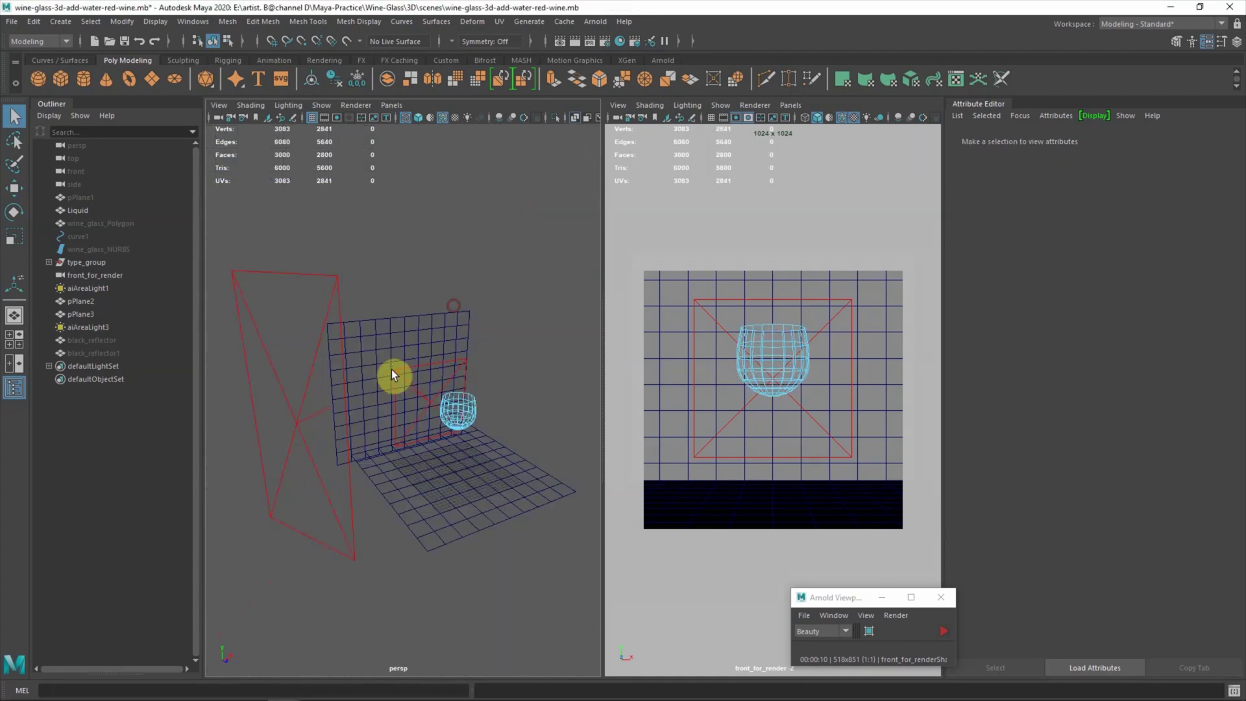
Turn off X-Ray shading and assign a new Lambert material to Liquid.
{"action": "left_click", "coordinate": [88, 209]}
{"action": "key", "text": "f"}
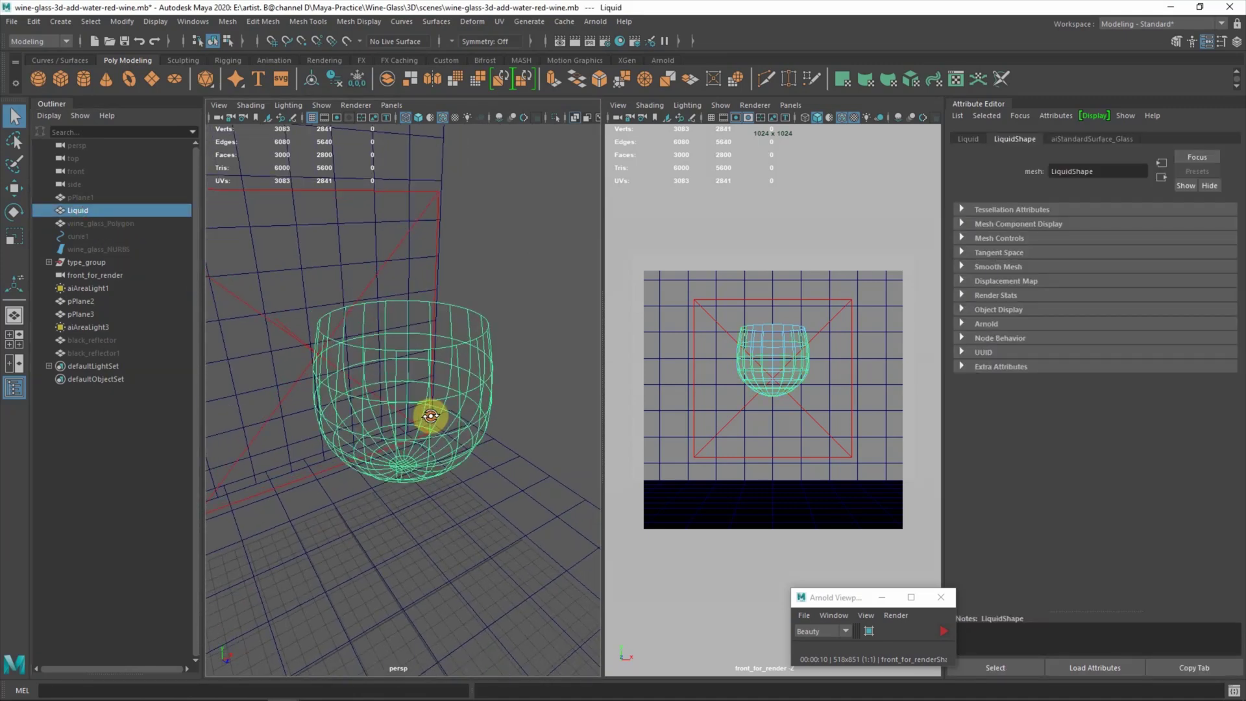
{"action": "left_click", "coordinate": [249, 104]}
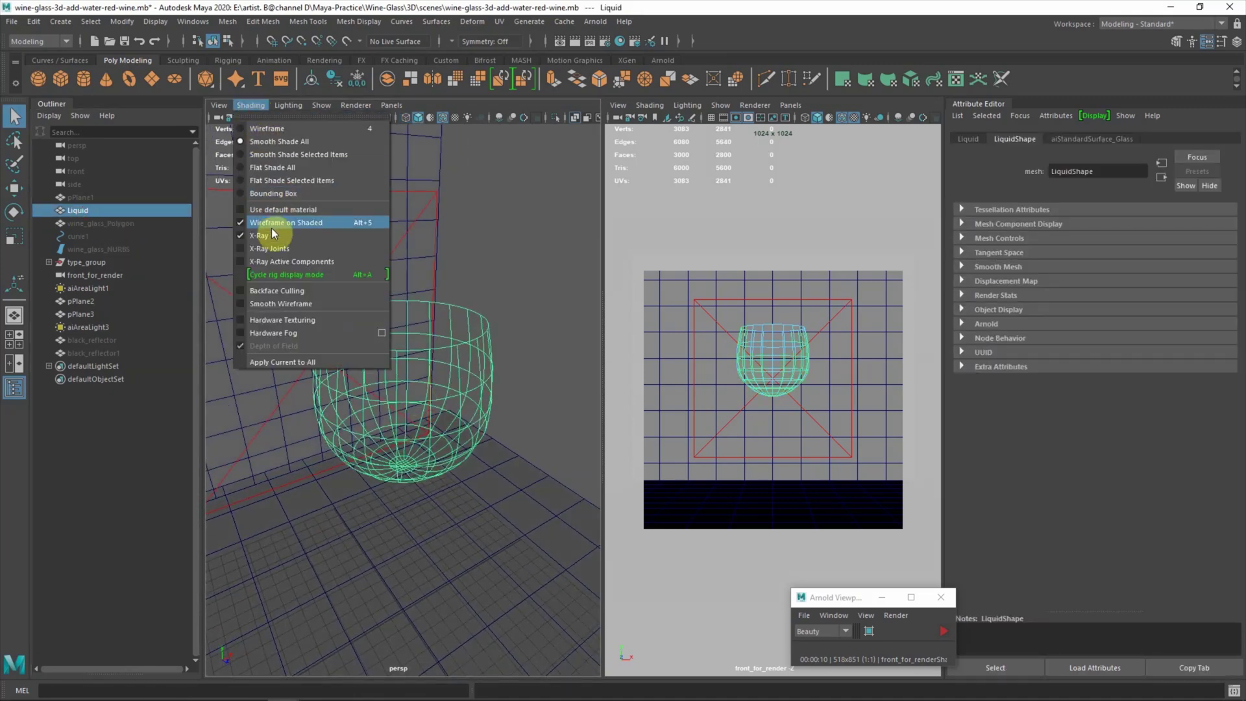
{"action": "left_click", "coordinate": [271, 236]}
{"action": "mouse_move", "coordinate": [372, 329]}
{"action": "left_mouse_down", "text": "alt"}
{"action": "mouse_move", "coordinate": [465, 320]}
{"action": "mouse_move", "coordinate": [420, 222]}
{"action": "left_mouse_up", "text": "alt"}
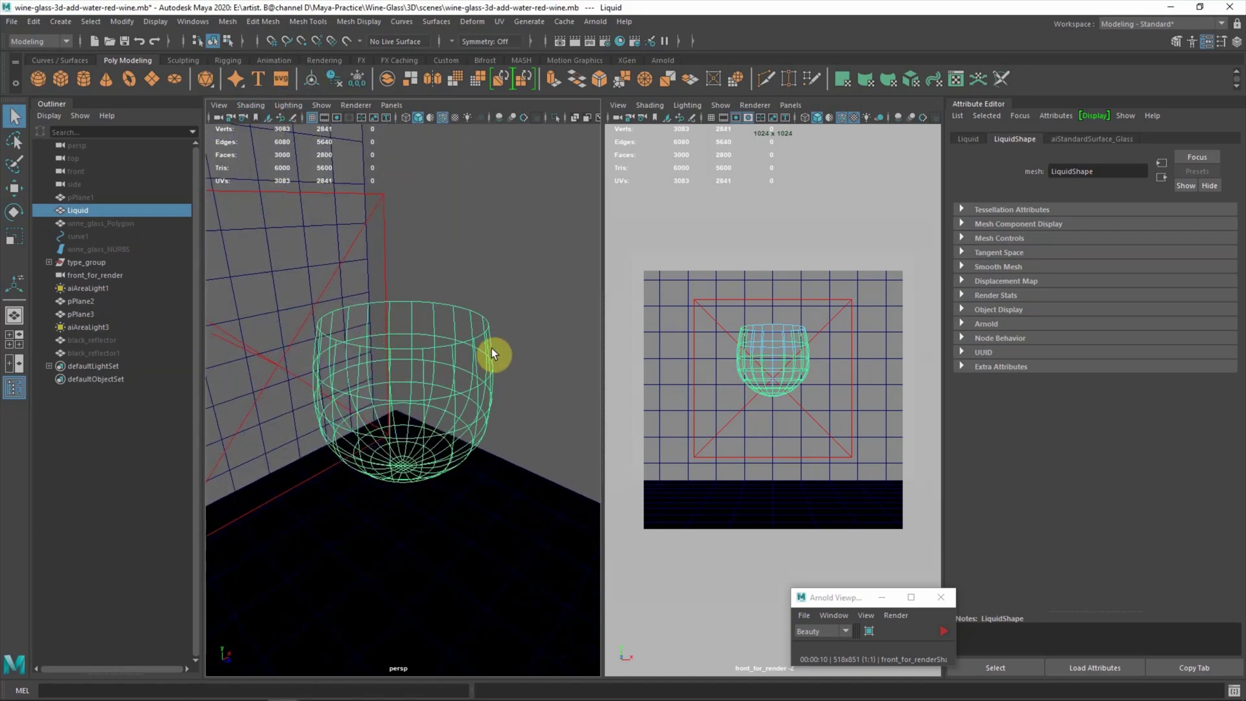
{"action": "right_click_drag", "start_coordinate": [492, 353], "coordinate": [501, 661]}
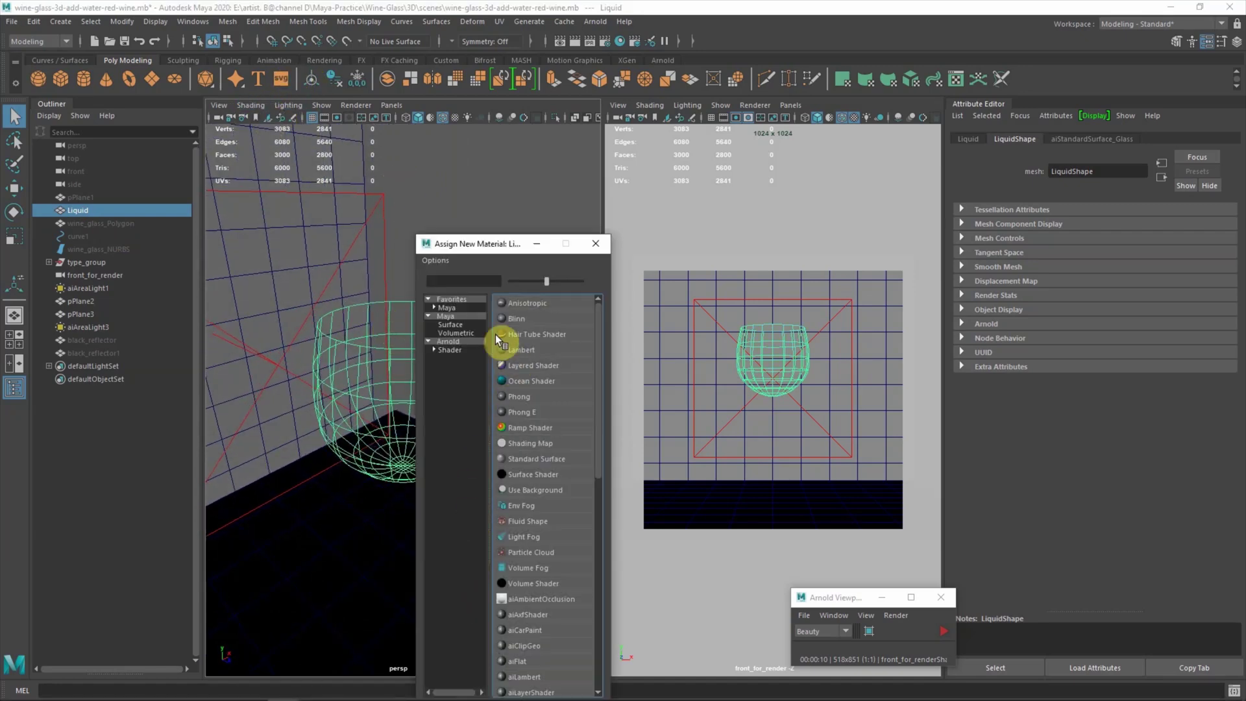
{"action": "left_click", "coordinate": [454, 309]}
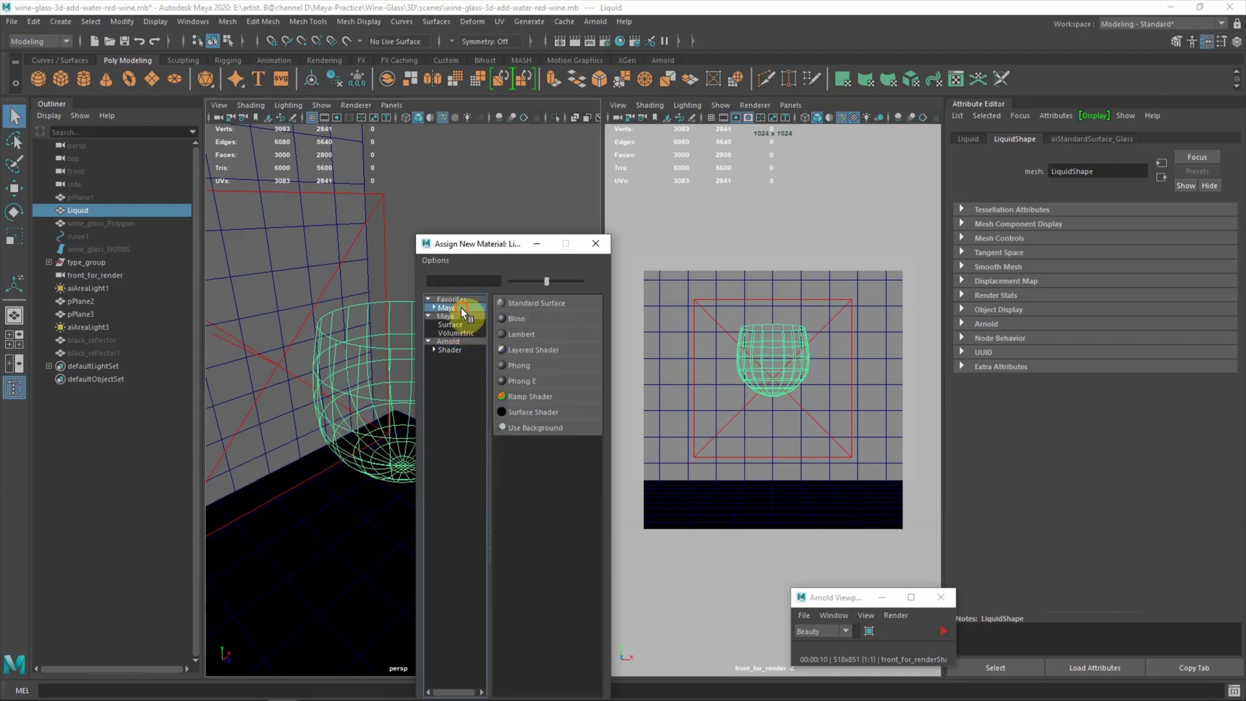
{"action": "left_click", "coordinate": [513, 333]}
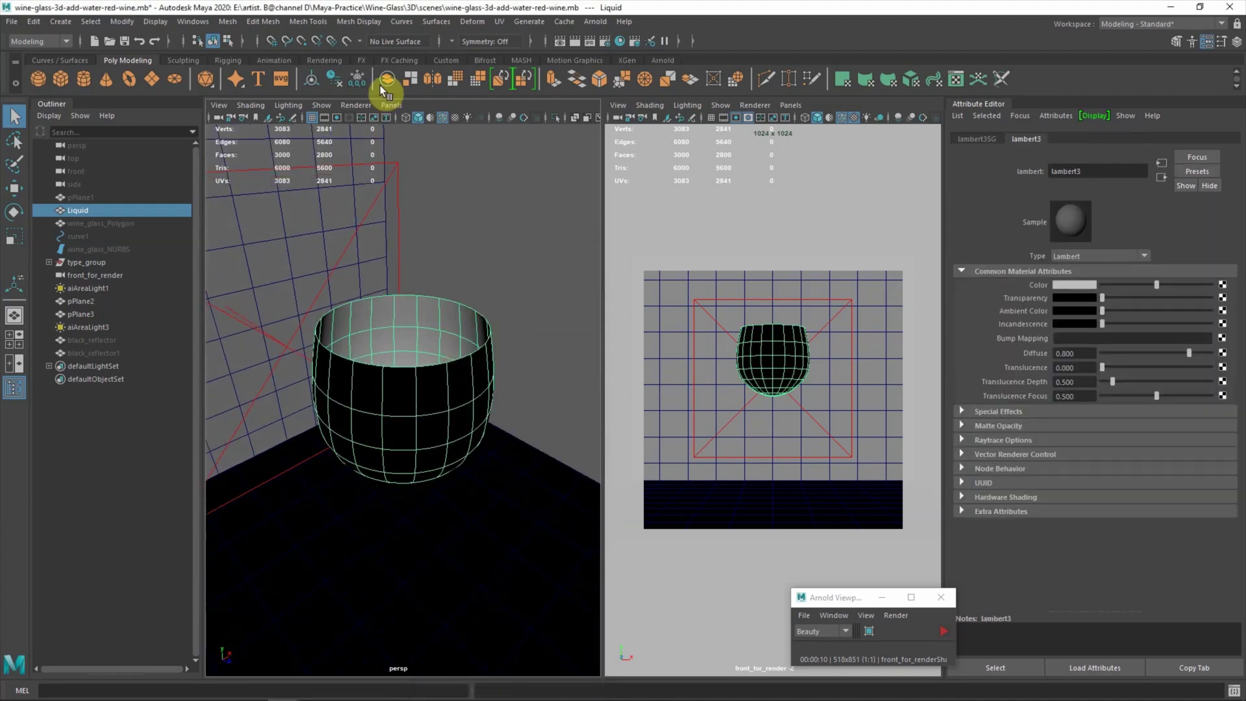
Reverse Liquid's normals and display it unsmoothed.
{"action": "left_click", "coordinate": [360, 22]}
{"action": "left_click", "coordinate": [375, 68]}
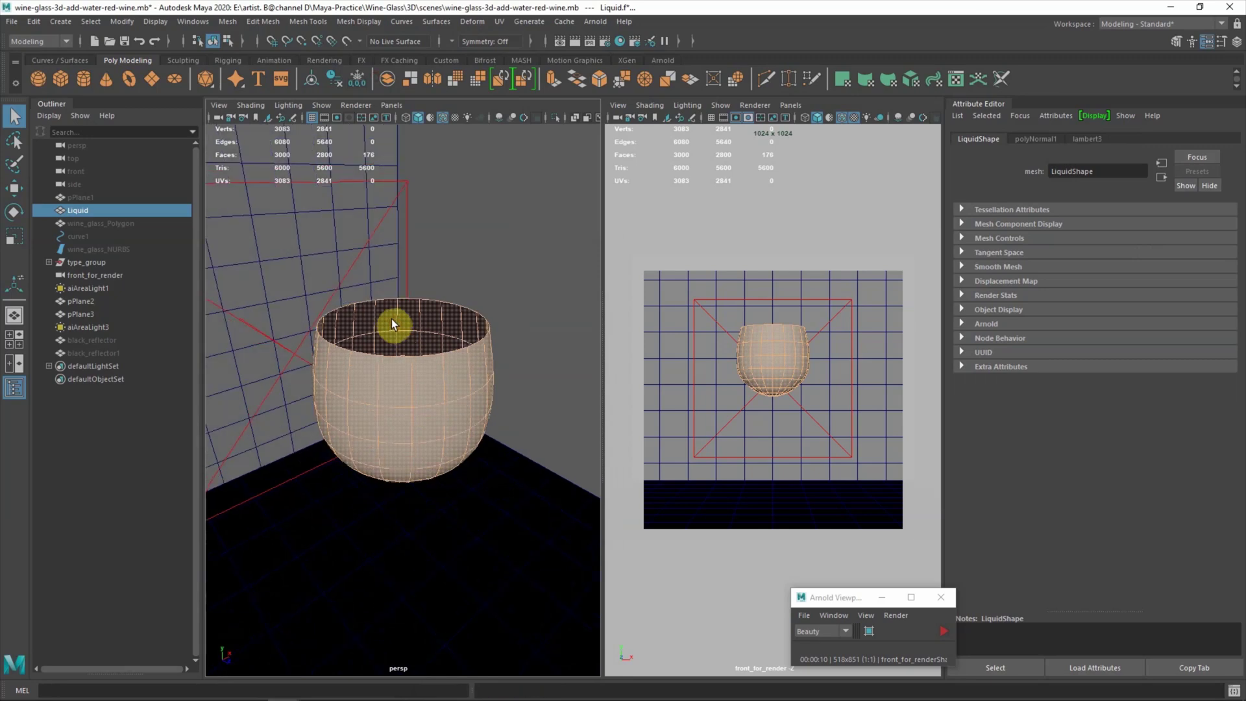
{"action": "key", "text": "f"}
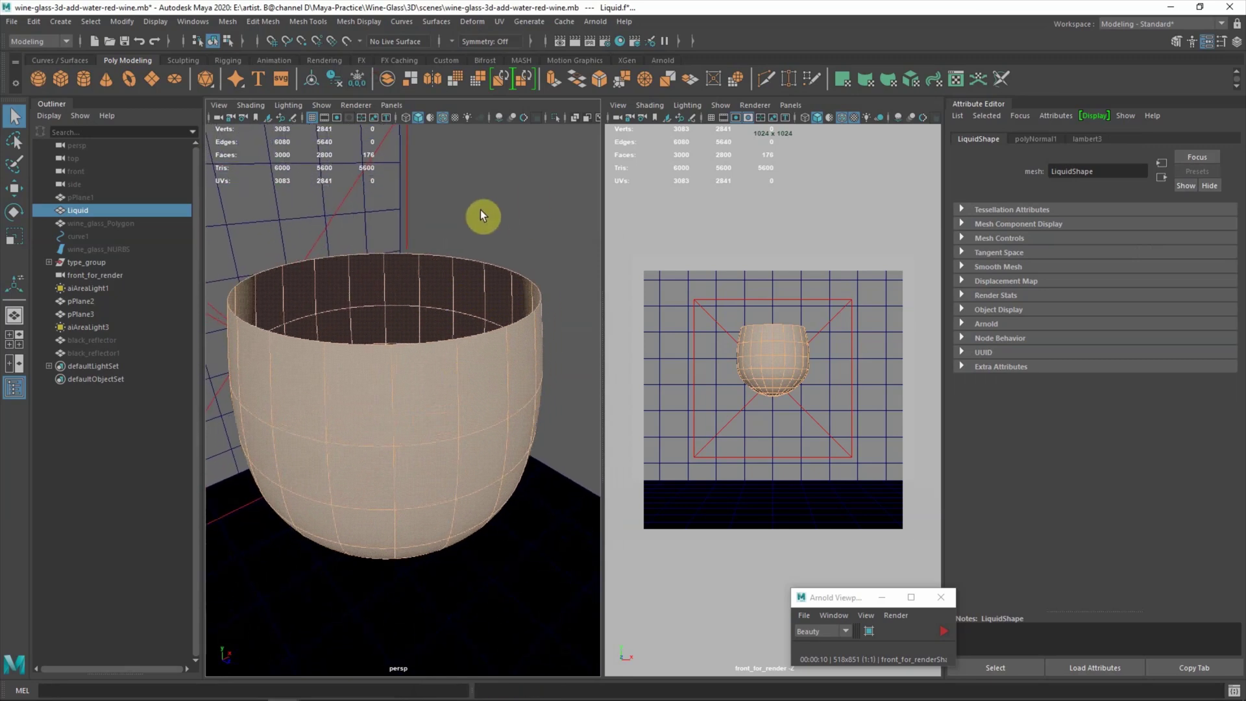
{"action": "key", "text": "1"}
{"action": "left_click", "coordinate": [487, 246]}
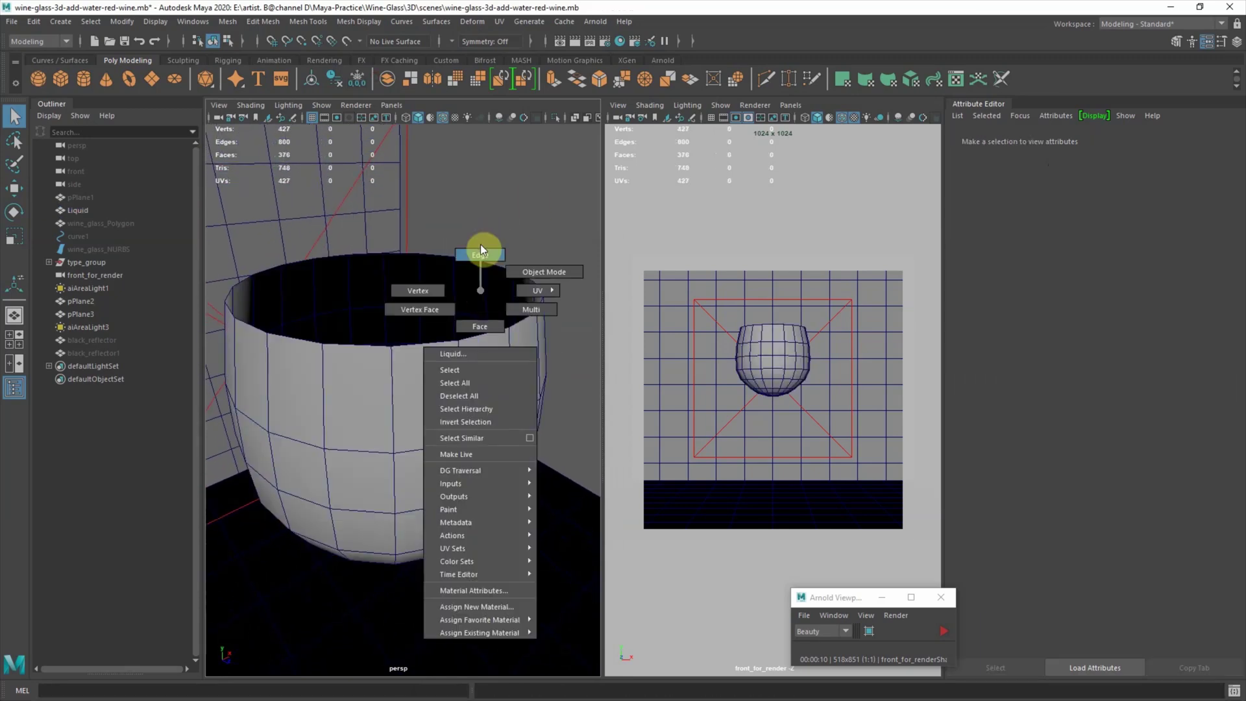
Extrude Liquid's rim edge loop, scaling it outward and raising it.
{"action": "right_click_drag", "start_coordinate": [480, 289], "coordinate": [487, 261]}
{"action": "double_click", "coordinate": [492, 262]}
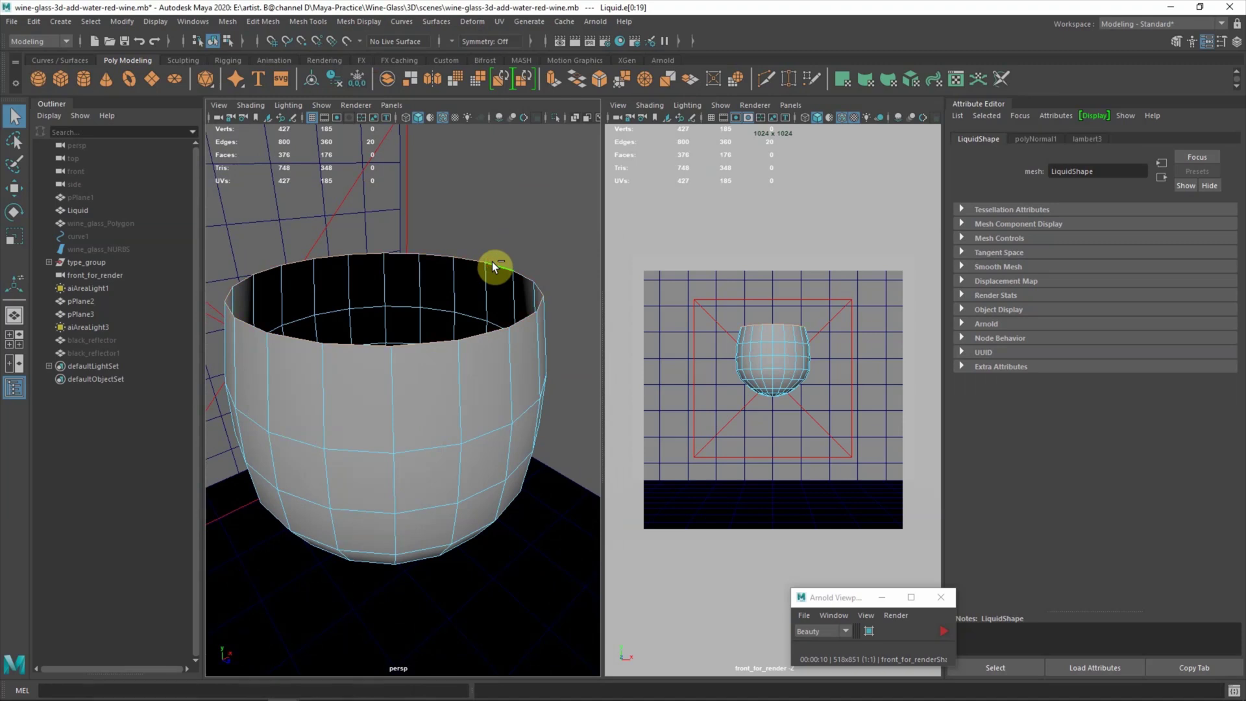
{"action": "key", "text": "ctrl+e"}
{"action": "key", "text": "r"}
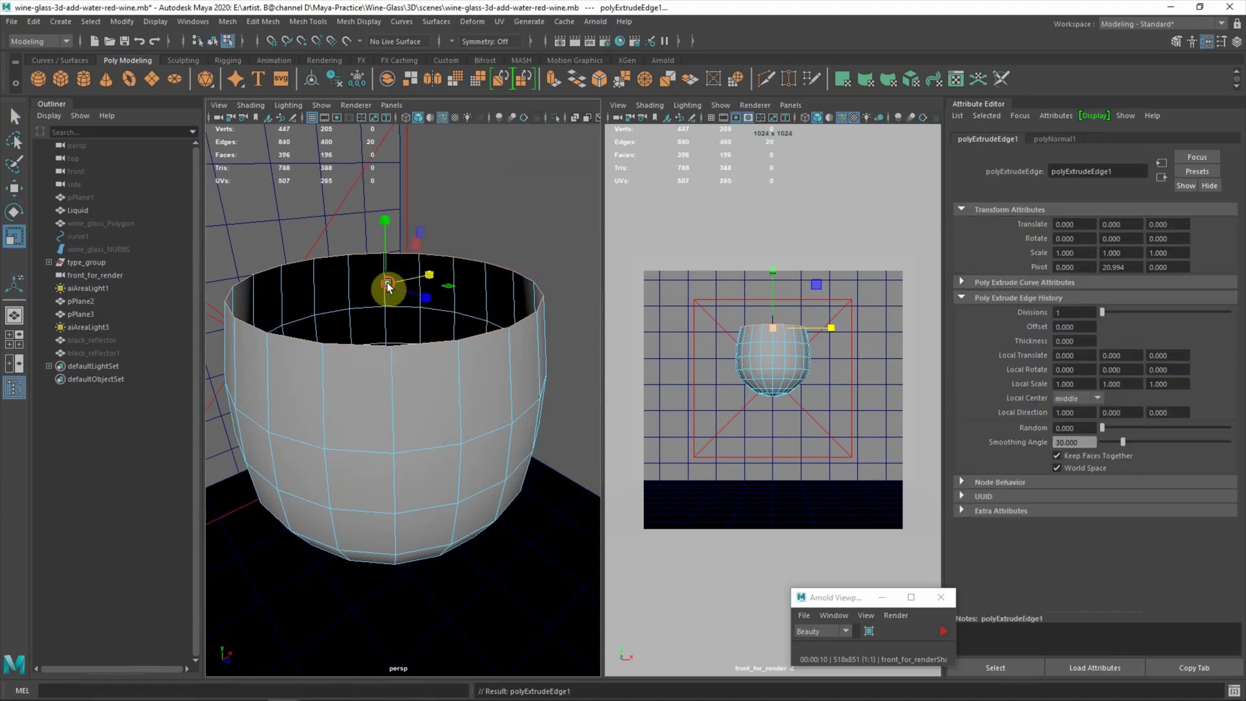
{"action": "left_click_drag", "start_coordinate": [379, 279], "coordinate": [462, 351]}
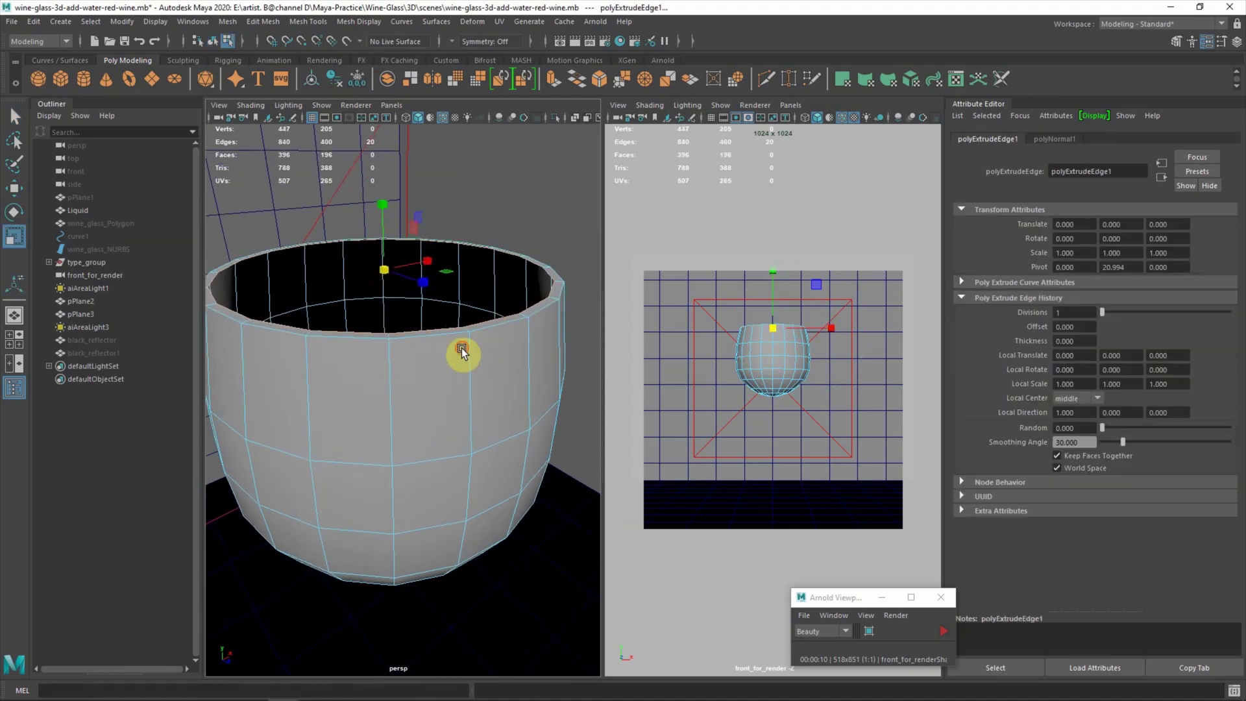
{"action": "key", "text": "w"}
{"action": "left_click_drag", "start_coordinate": [382, 217], "coordinate": [382, 206]}
{"action": "right_click_drag", "start_coordinate": [451, 337], "coordinate": [467, 376], "text": "alt"}
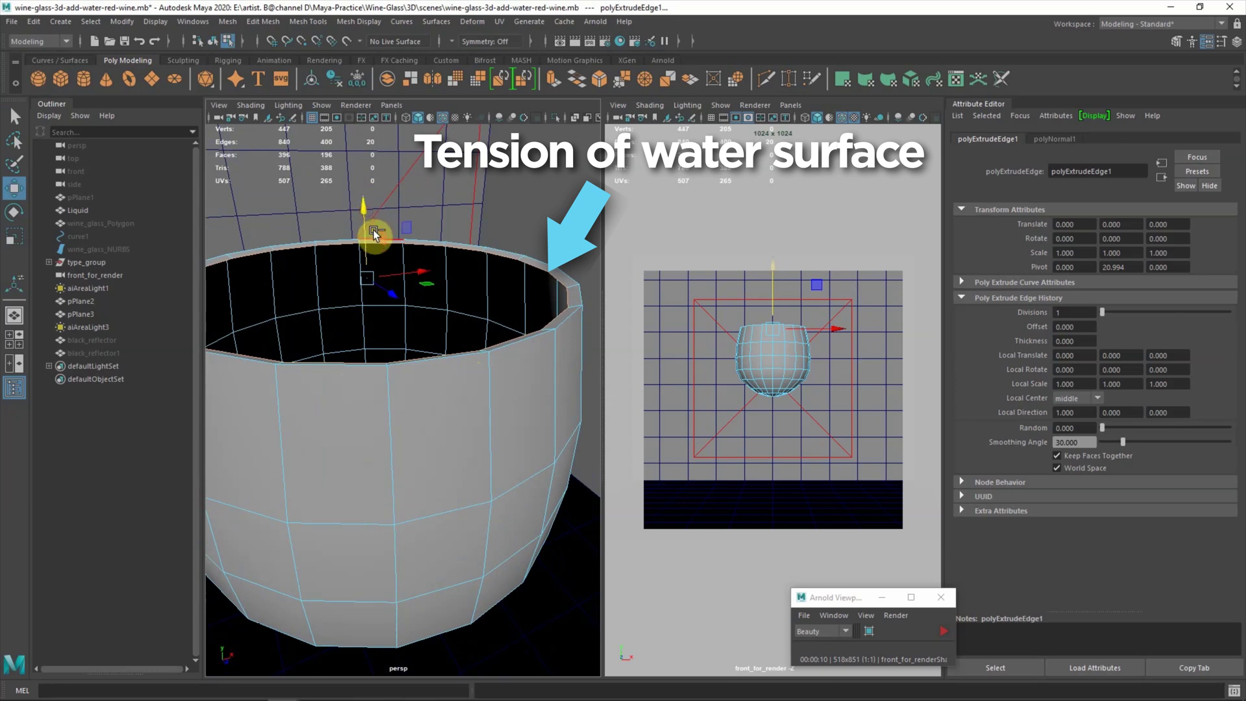
Extrude the rim again and scale it inward to form the surface-tension lip.
{"action": "key", "text": "ctrl+e"}
{"action": "mouse_move", "coordinate": [361, 273]}
{"action": "left_mouse_down"}
{"action": "mouse_move", "coordinate": [353, 286]}
{"action": "mouse_move", "coordinate": [312, 270]}
{"action": "left_mouse_up"}
{"action": "left_click", "coordinate": [233, 21]}
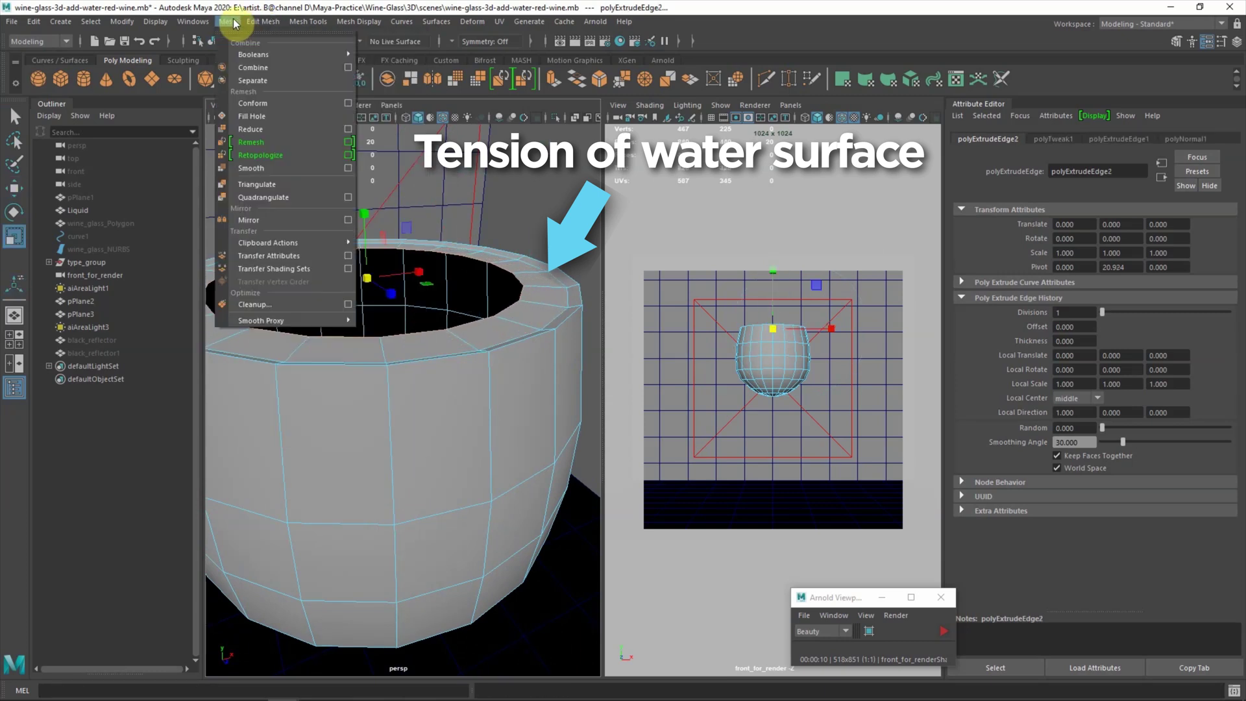
Cap Liquid's open top with Fill Hole and check it smoothed.
{"action": "left_click", "coordinate": [252, 116]}
{"action": "key", "text": "w"}
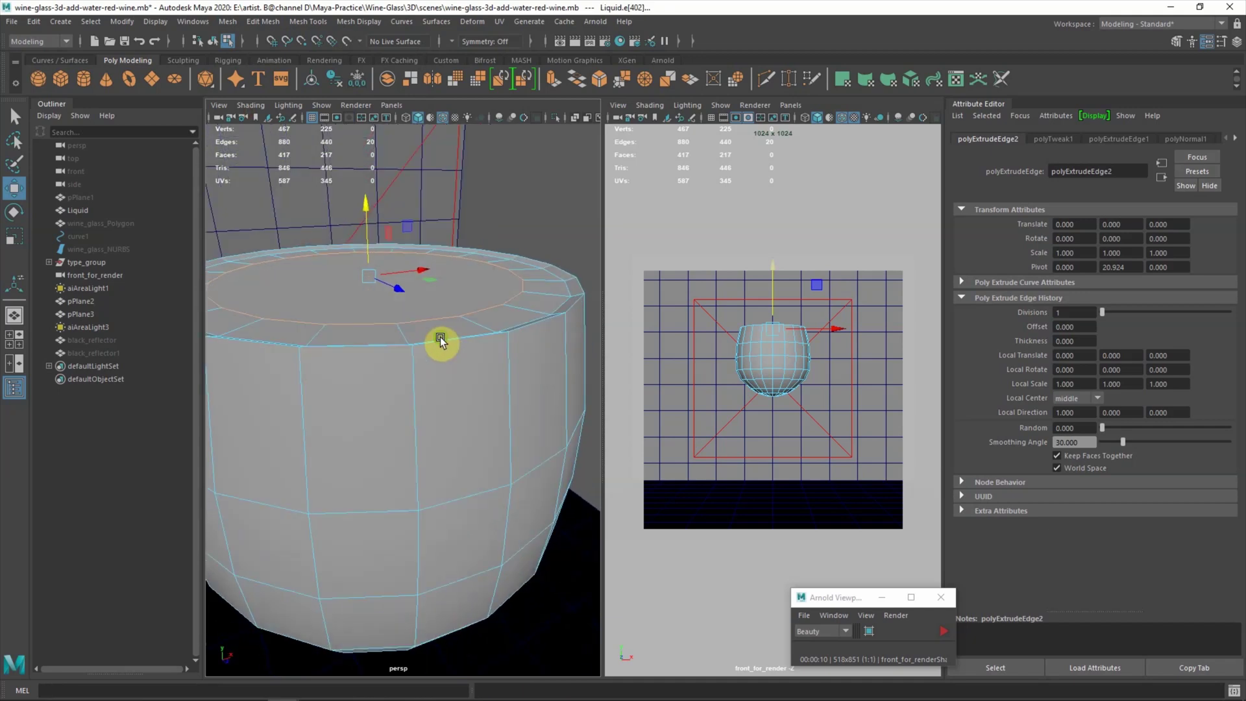
{"action": "key", "text": "3"}
{"action": "left_click_drag", "start_coordinate": [437, 306], "coordinate": [507, 331], "text": "alt"}
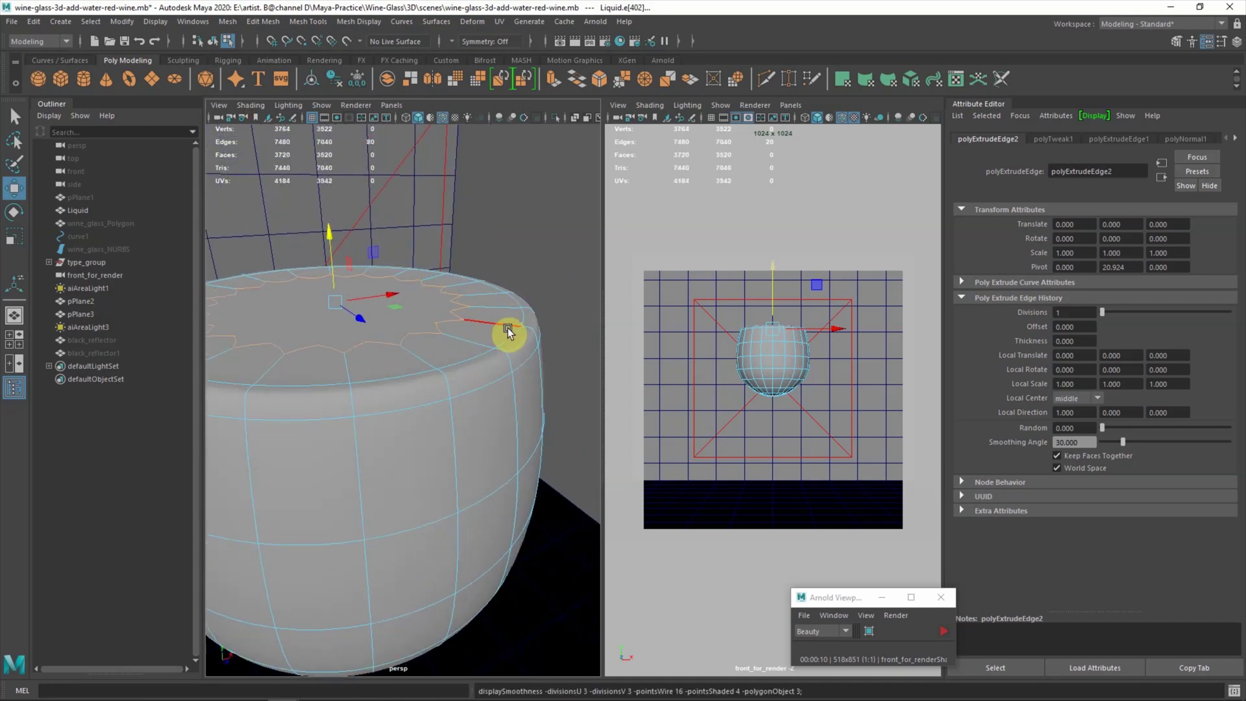
{"action": "key", "text": "1"}
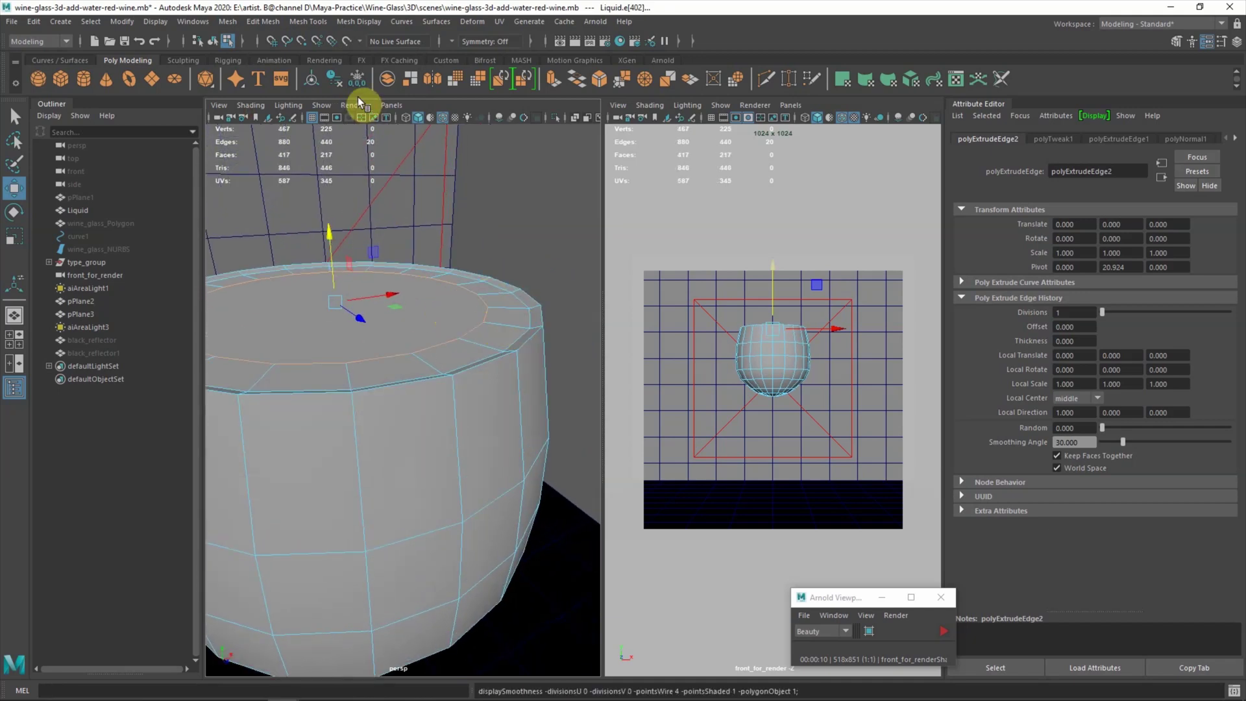
Insert two edge loops just below the rim, then return to object mode.
{"action": "left_click", "coordinate": [308, 22]}
{"action": "left_click", "coordinate": [350, 118]}
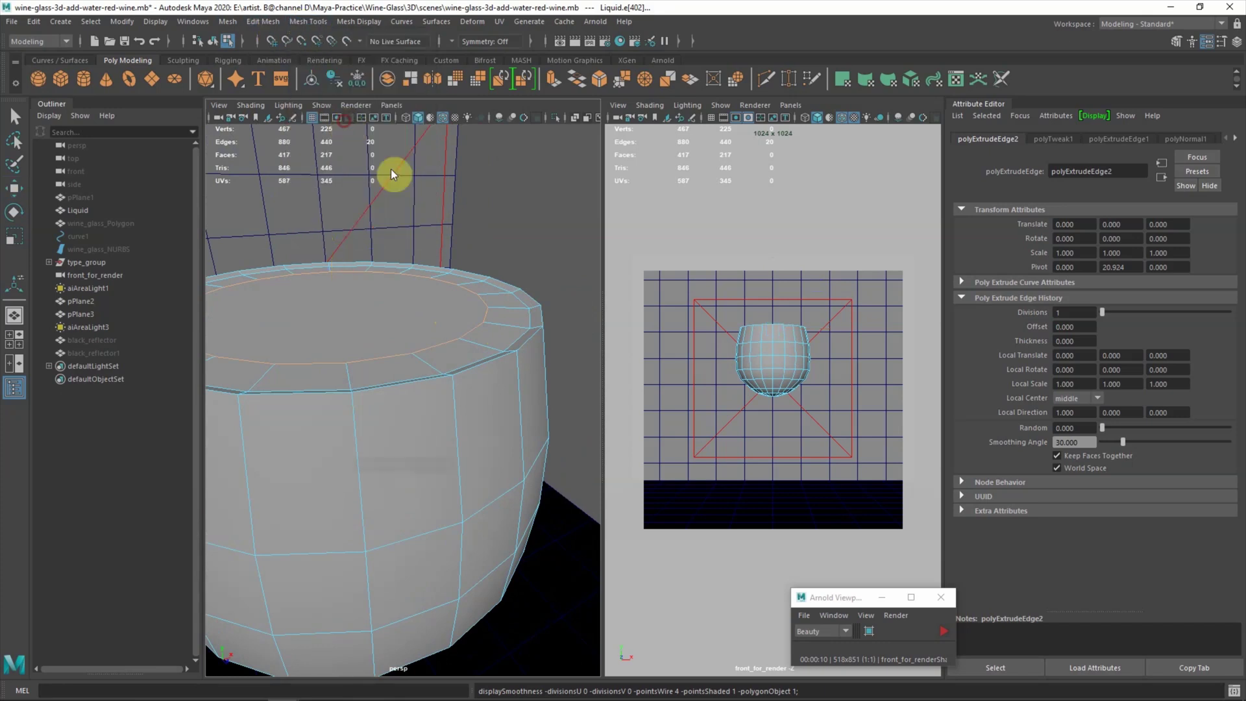
{"action": "left_click", "coordinate": [532, 310]}
{"action": "left_click", "coordinate": [516, 360]}
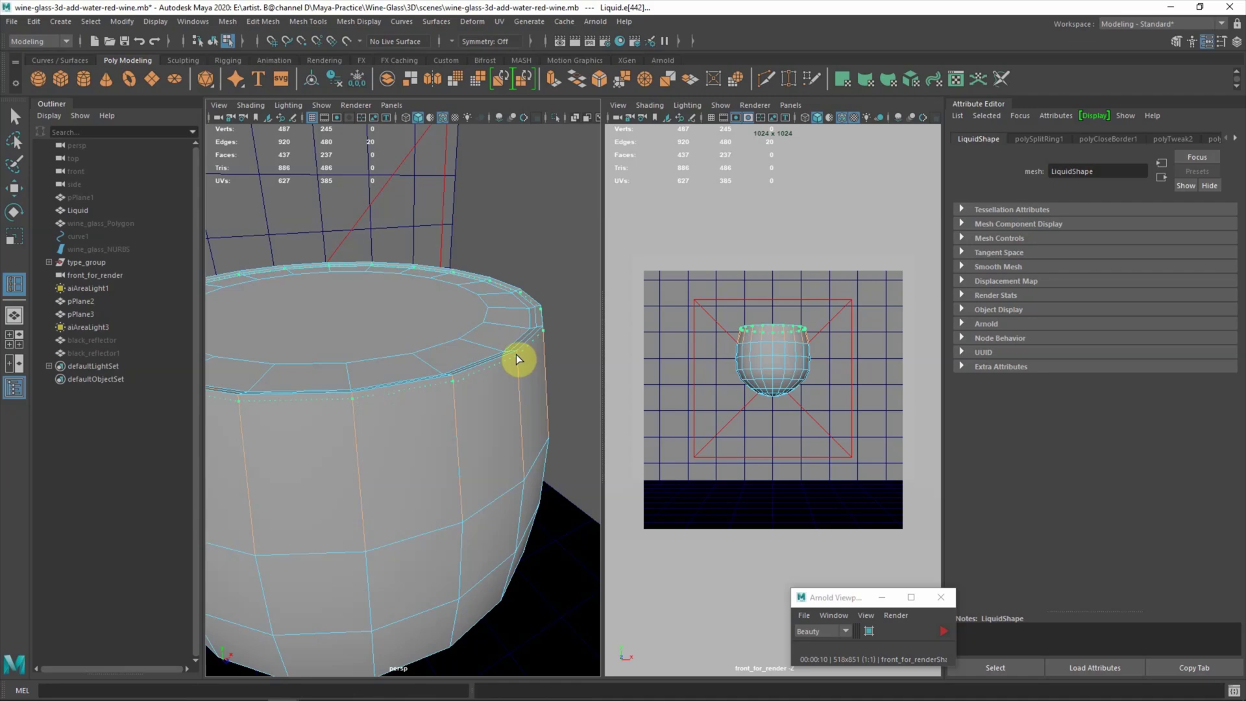
{"action": "left_click_drag", "start_coordinate": [516, 354], "coordinate": [516, 348]}
{"action": "key", "text": "3"}
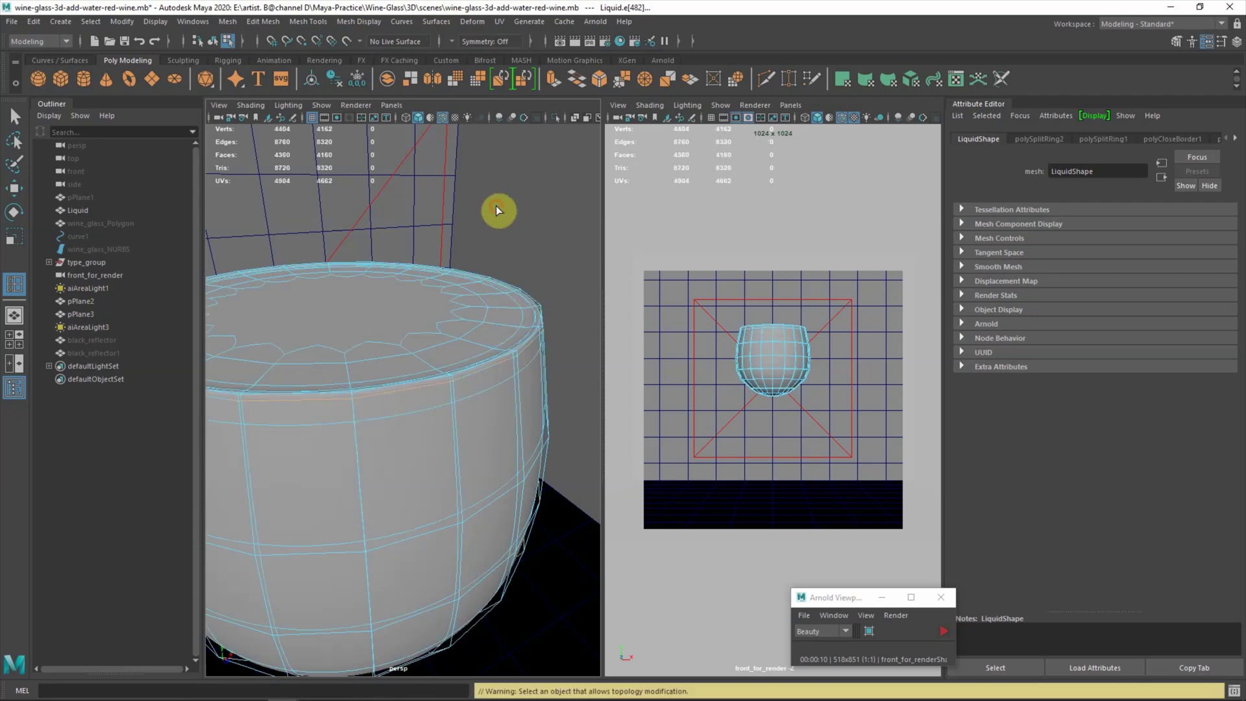
{"action": "left_click", "coordinate": [498, 209]}
{"action": "right_click_drag", "start_coordinate": [506, 232], "coordinate": [537, 205]}
{"action": "left_click_drag", "start_coordinate": [537, 205], "coordinate": [494, 259], "text": "alt"}
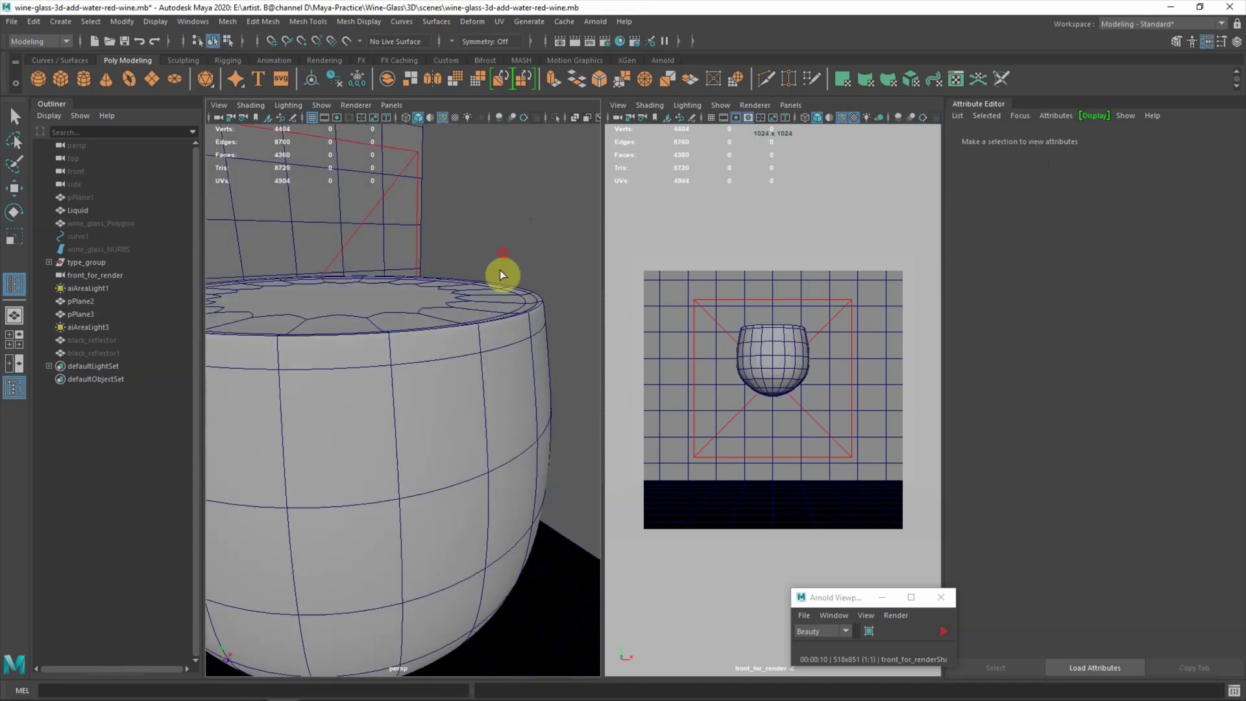
Unhide wine_glass_Polygon around the Liquid.
{"action": "left_click", "coordinate": [515, 350]}
{"action": "left_click", "coordinate": [87, 225]}
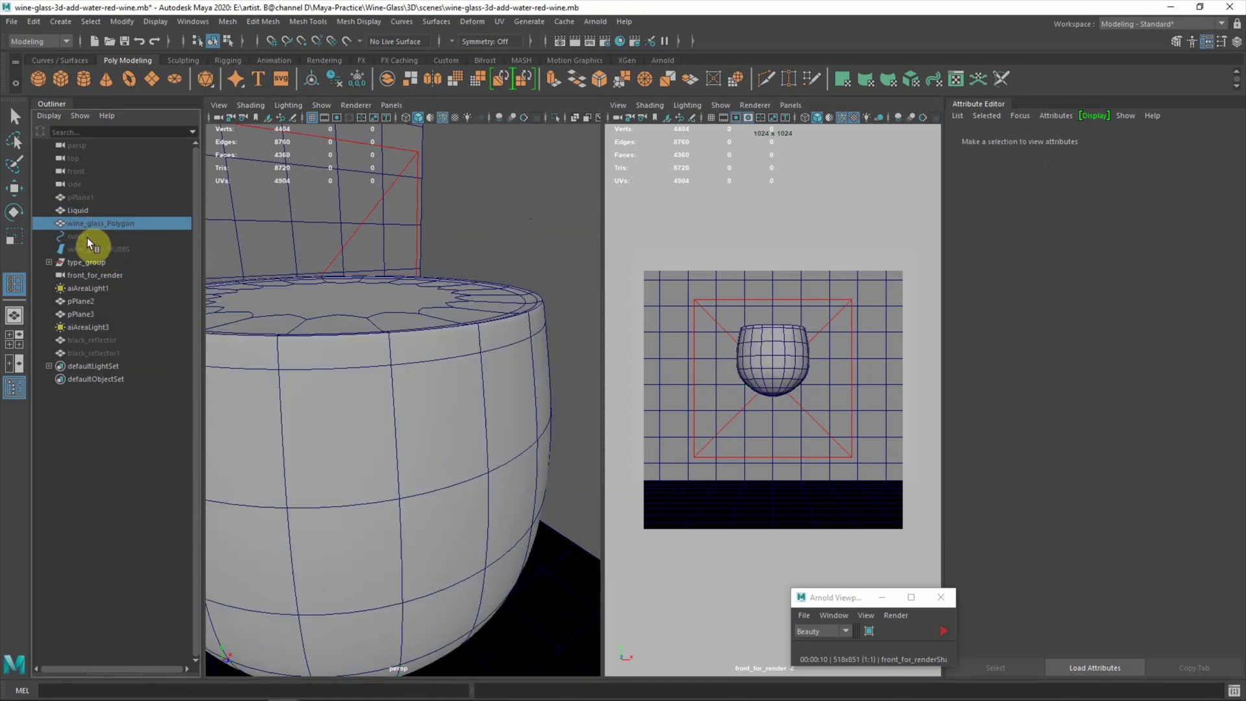
{"action": "key", "text": "q"}
{"action": "key", "text": "h"}
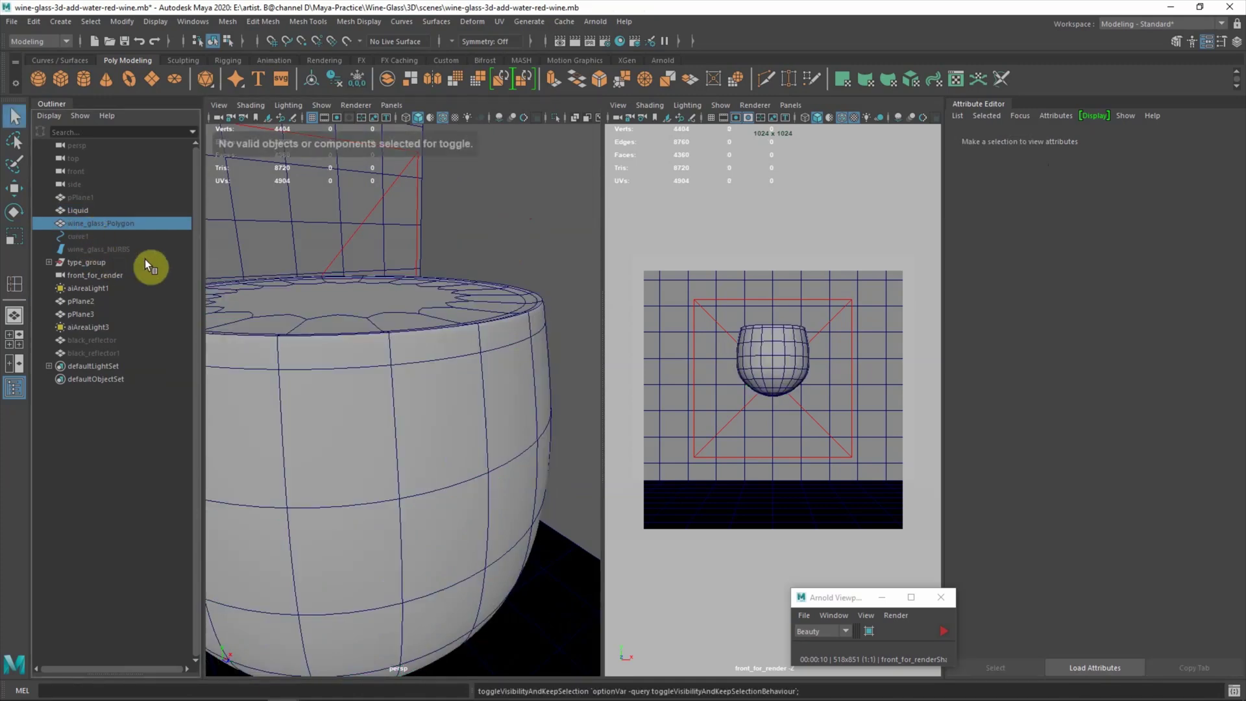
{"action": "left_click", "coordinate": [122, 407]}
{"action": "left_click", "coordinate": [99, 223]}
{"action": "key", "text": "h"}
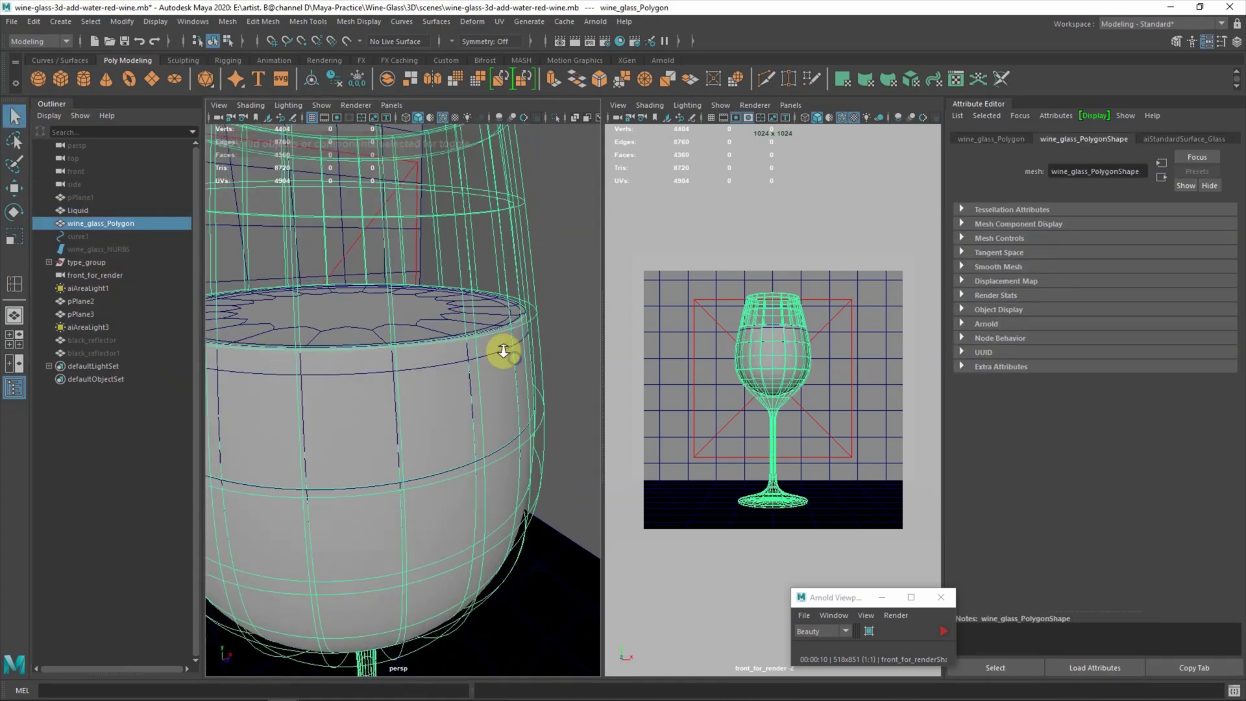
Show the front camera in the left panel, select Liquid, and start the Arnold IPR render.
{"action": "key", "text": "space"}
{"action": "left_click", "coordinate": [501, 345]}
{"action": "left_click_drag", "start_coordinate": [503, 351], "coordinate": [494, 385]}
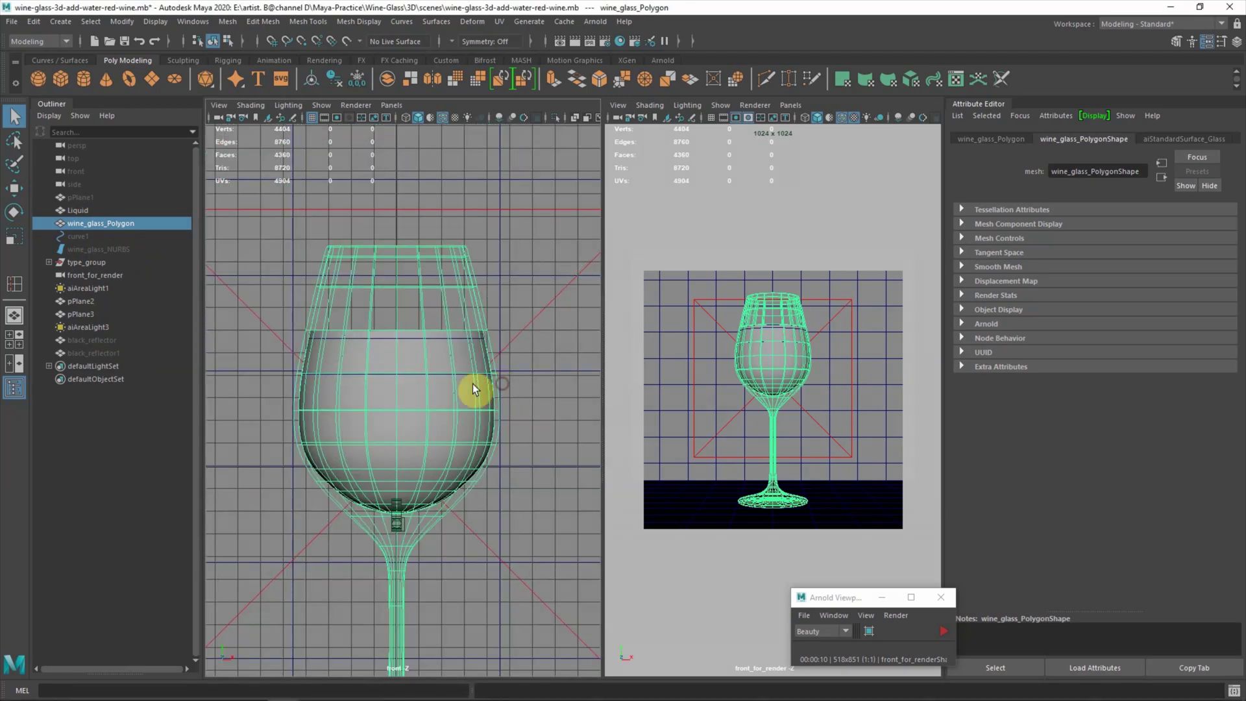
{"action": "left_click", "coordinate": [145, 421]}
{"action": "left_click", "coordinate": [72, 208]}
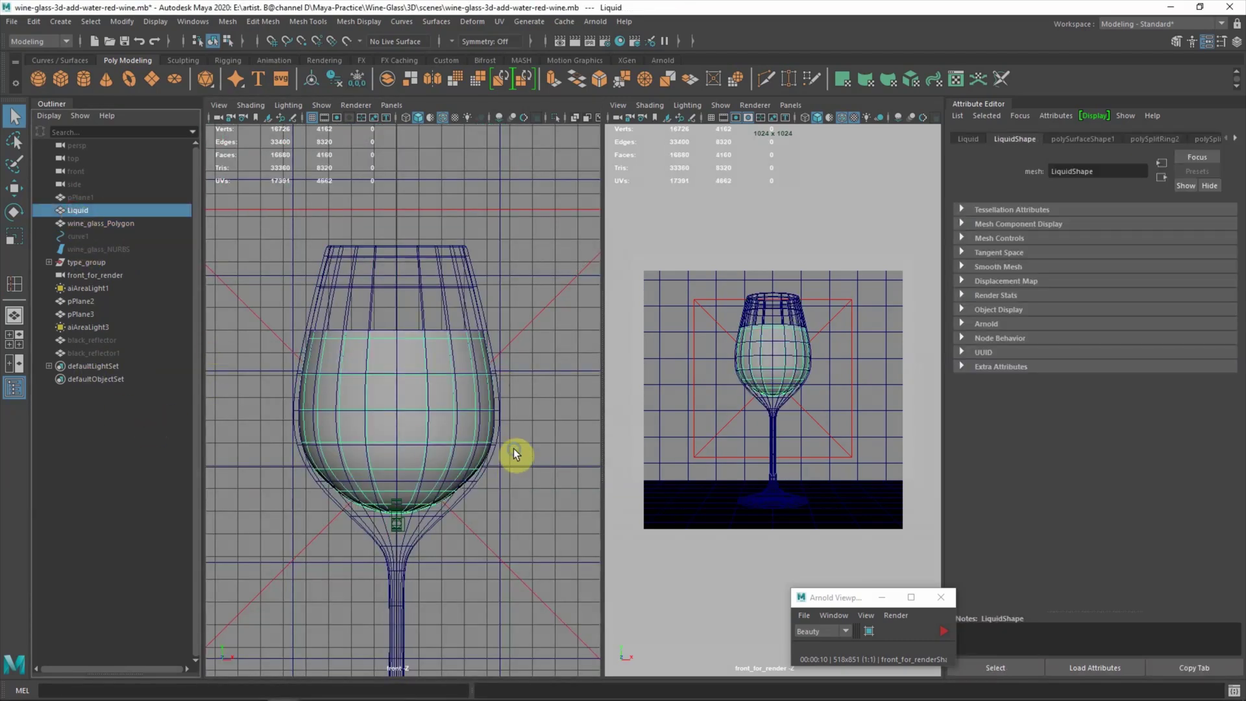
{"action": "scroll", "coordinate": [515, 449], "scroll_direction": "up", "scroll_amount": 1}
{"action": "scroll", "coordinate": [446, 410], "scroll_direction": "up", "scroll_amount": 5}
{"action": "scroll", "coordinate": [433, 266], "scroll_direction": "down", "scroll_amount": 1}
{"action": "scroll", "coordinate": [461, 247], "scroll_direction": "down", "scroll_amount": 1}
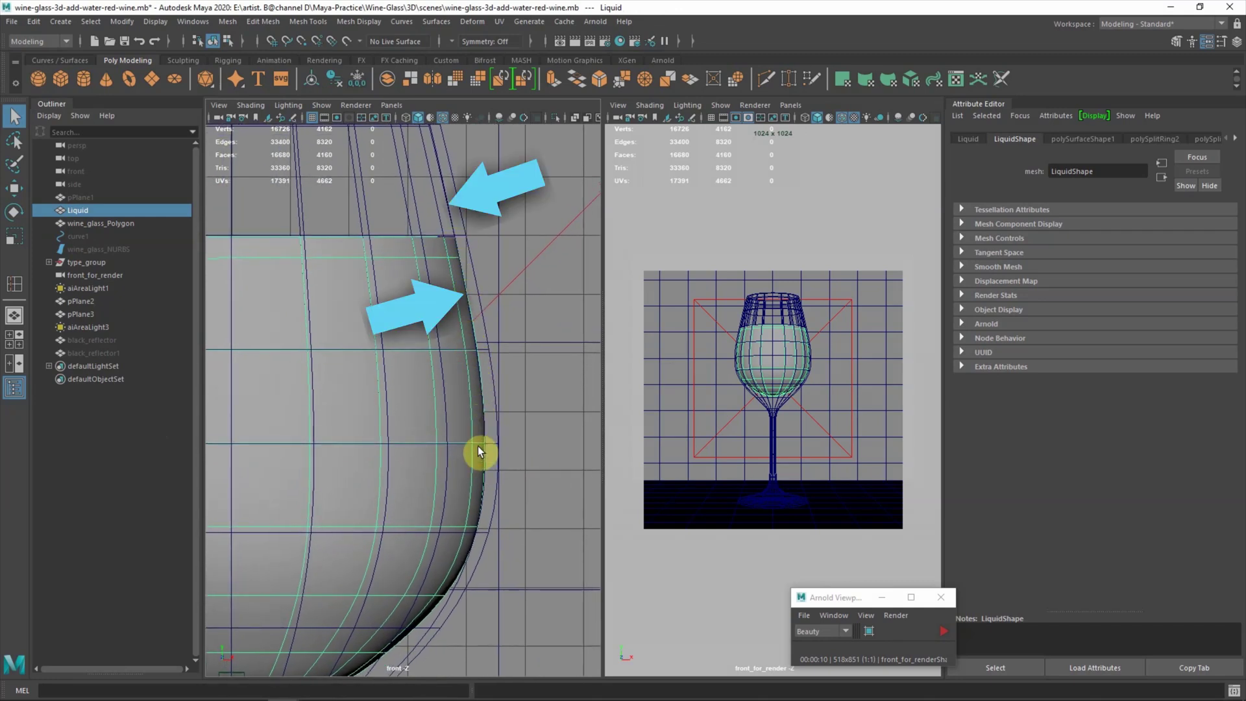
{"action": "left_click", "coordinate": [942, 632]}
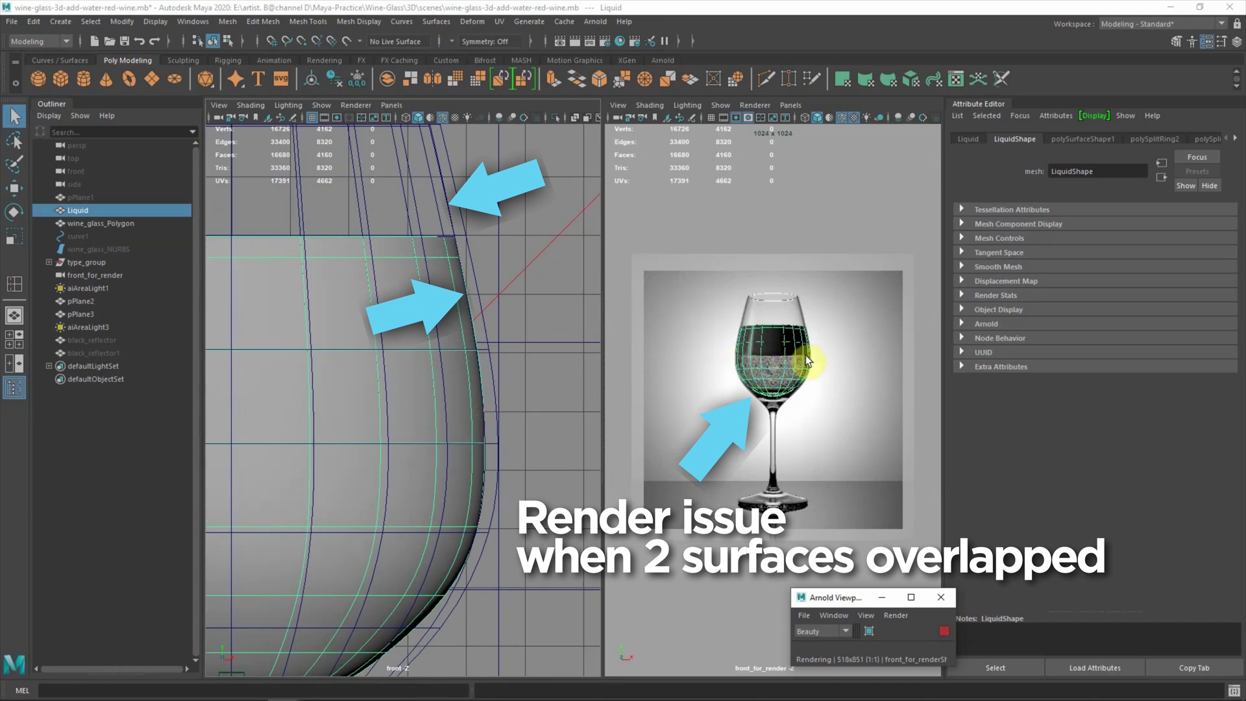
Assign a new Arnold aiStandardSurface material to the Liquid mesh.
{"action": "right_click", "coordinate": [406, 291]}
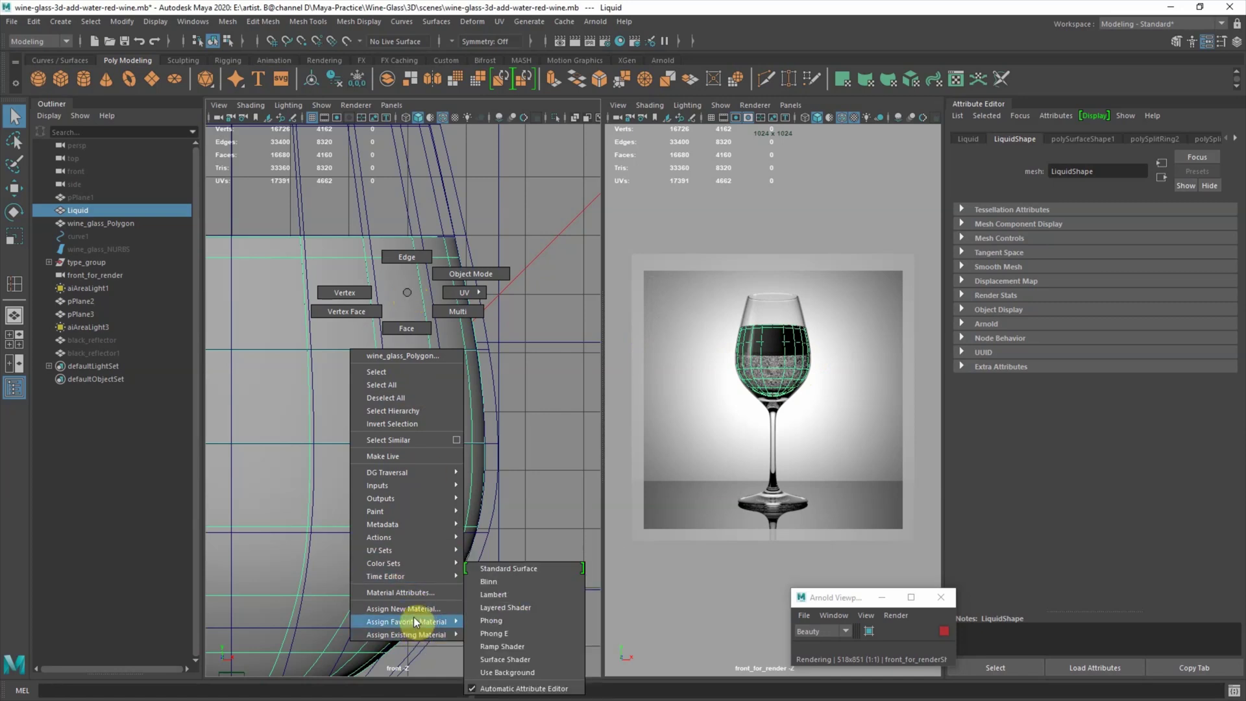
{"action": "left_click", "coordinate": [403, 608]}
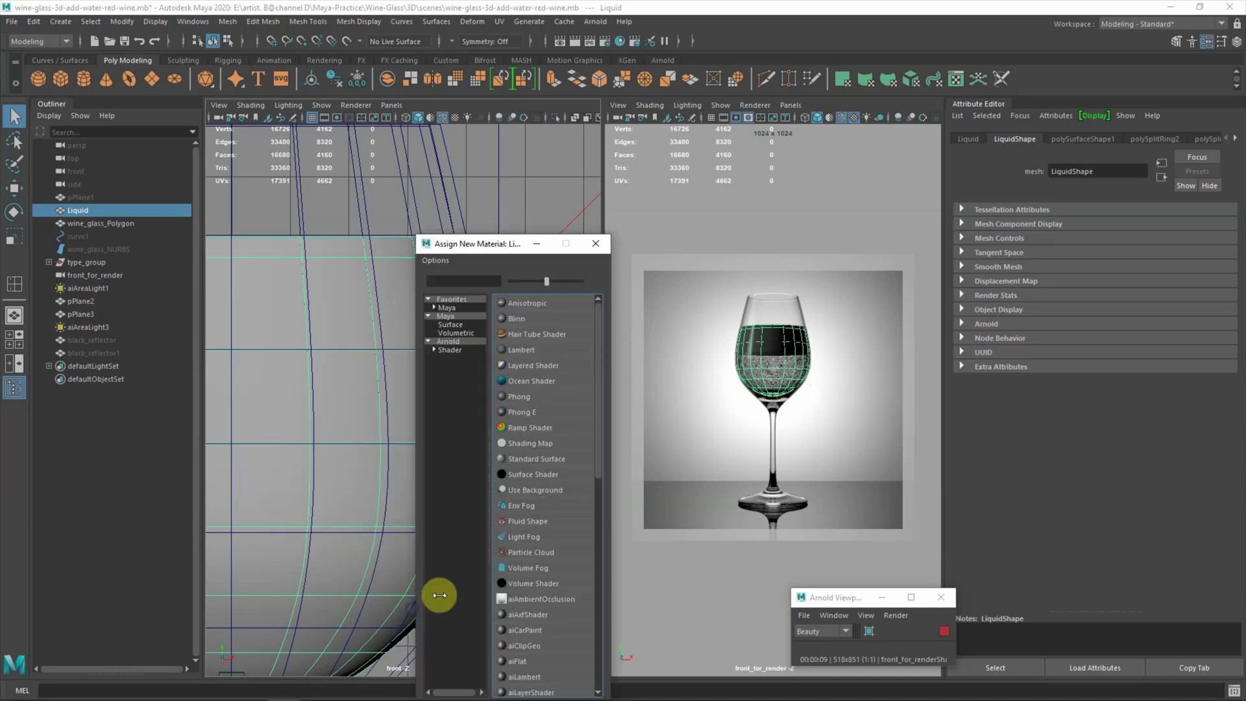
{"action": "left_click", "coordinate": [453, 350]}
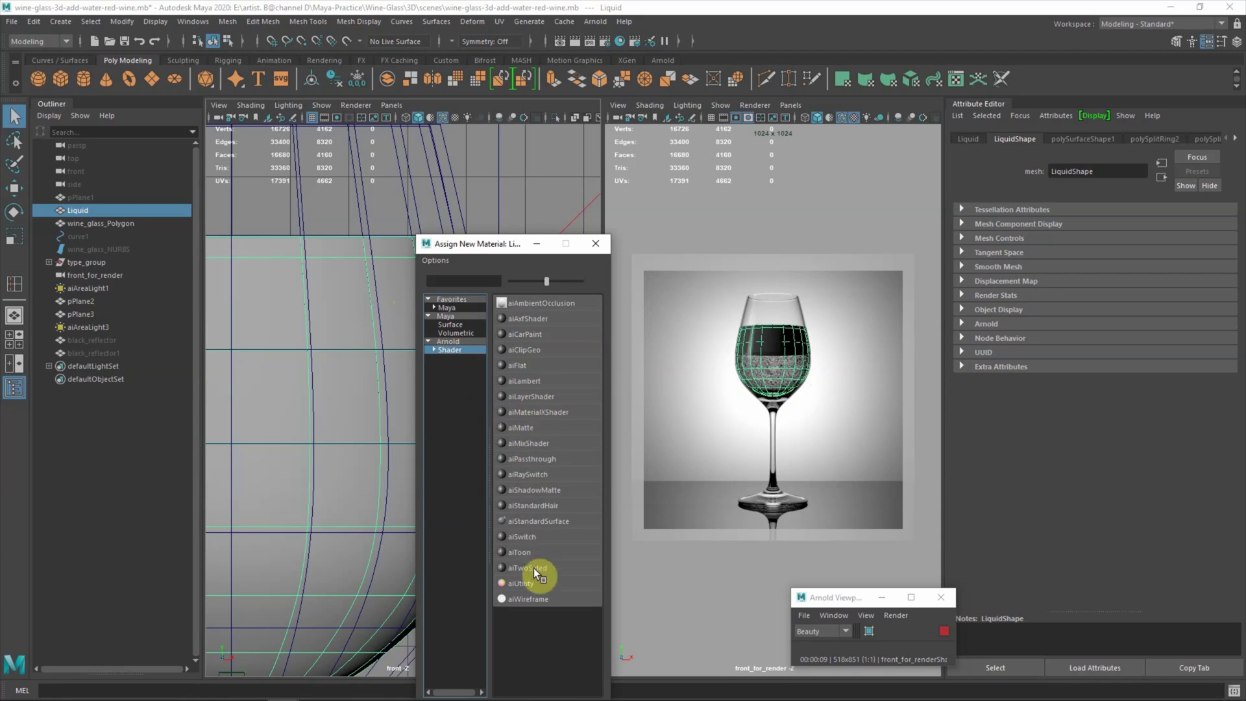
{"action": "left_click", "coordinate": [534, 520]}
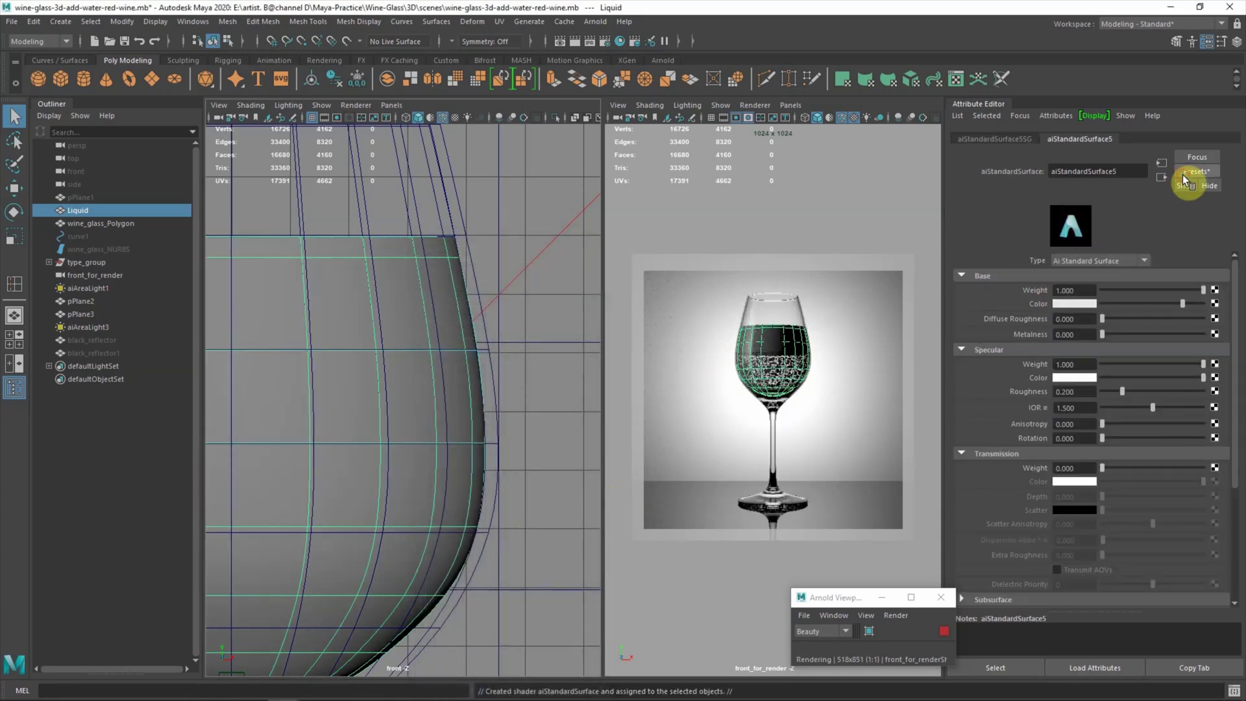
Apply the Clear_Water preset to aiStandardSurface5 and enlarge the Arnold render panel.
{"action": "left_click", "coordinate": [1182, 174]}
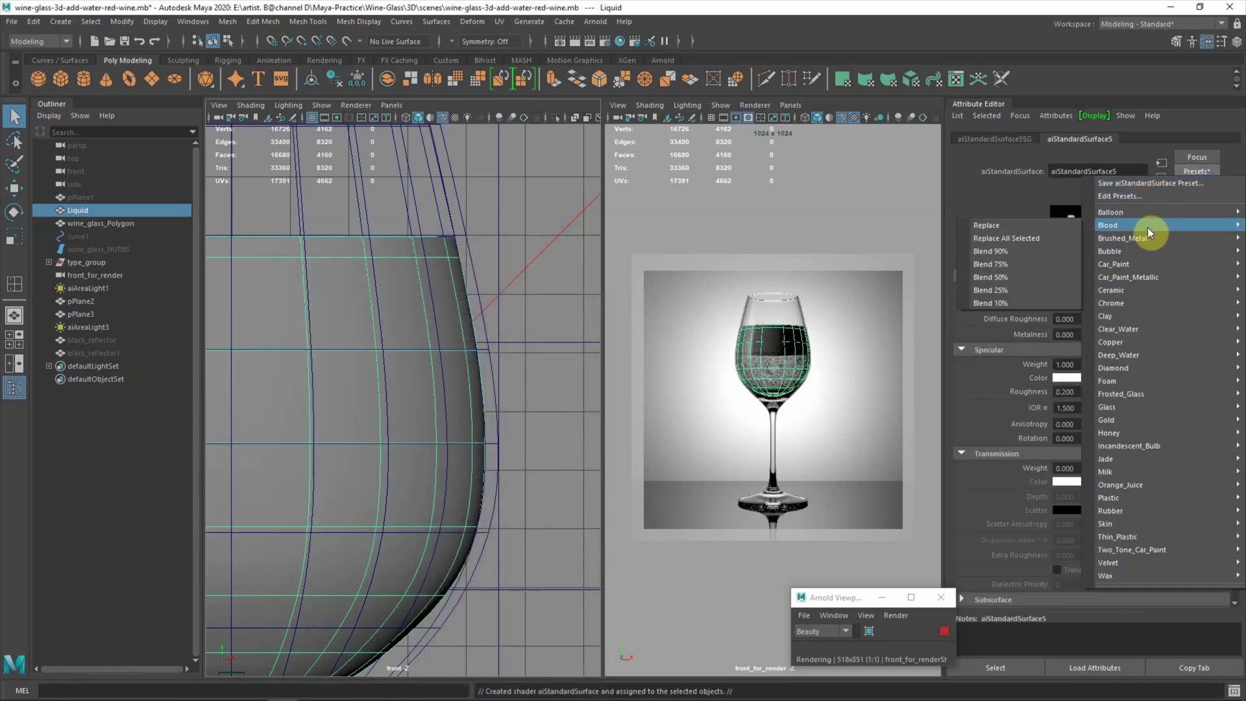
{"action": "mouse_move", "coordinate": [1120, 330]}
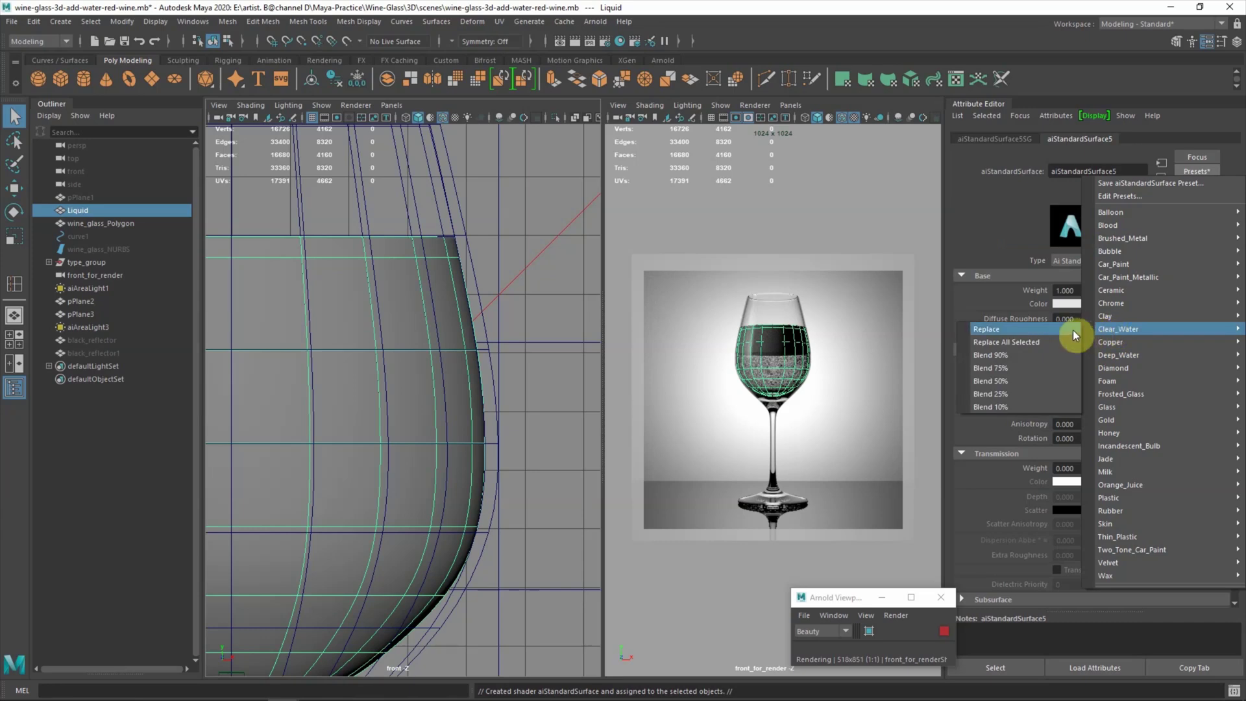
{"action": "left_click", "coordinate": [1073, 330]}
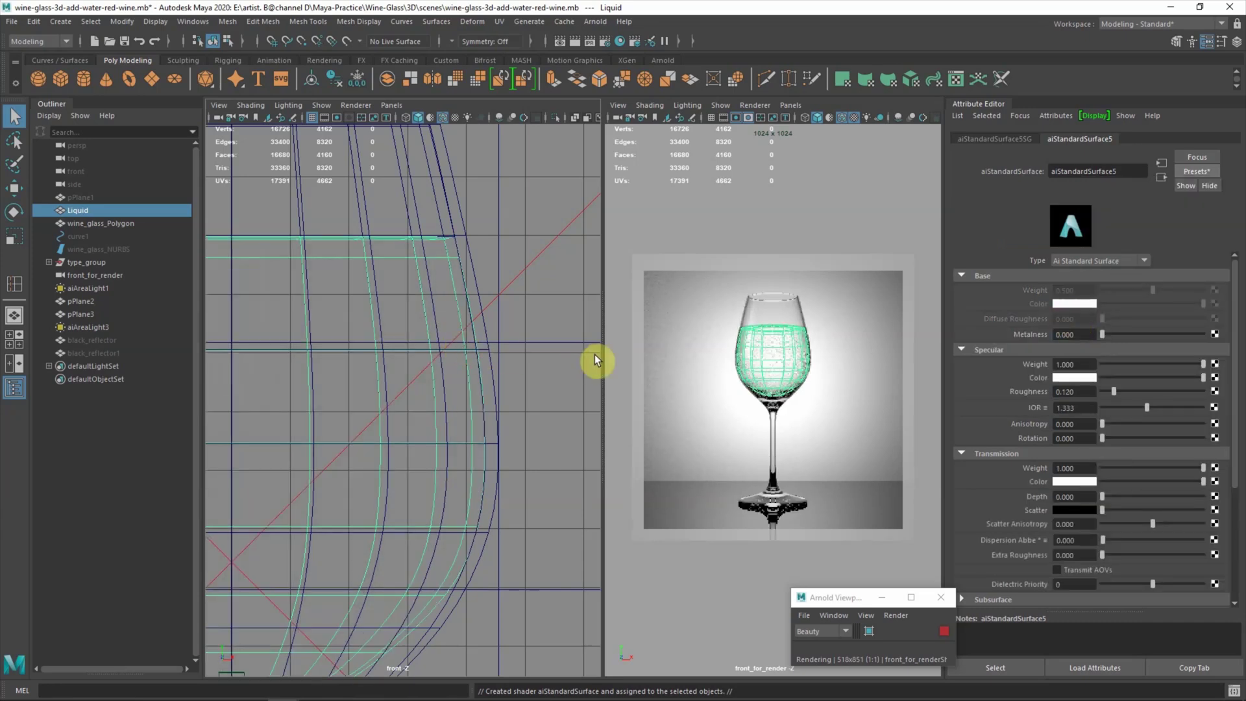
{"action": "left_click_drag", "start_coordinate": [602, 354], "coordinate": [483, 367]}
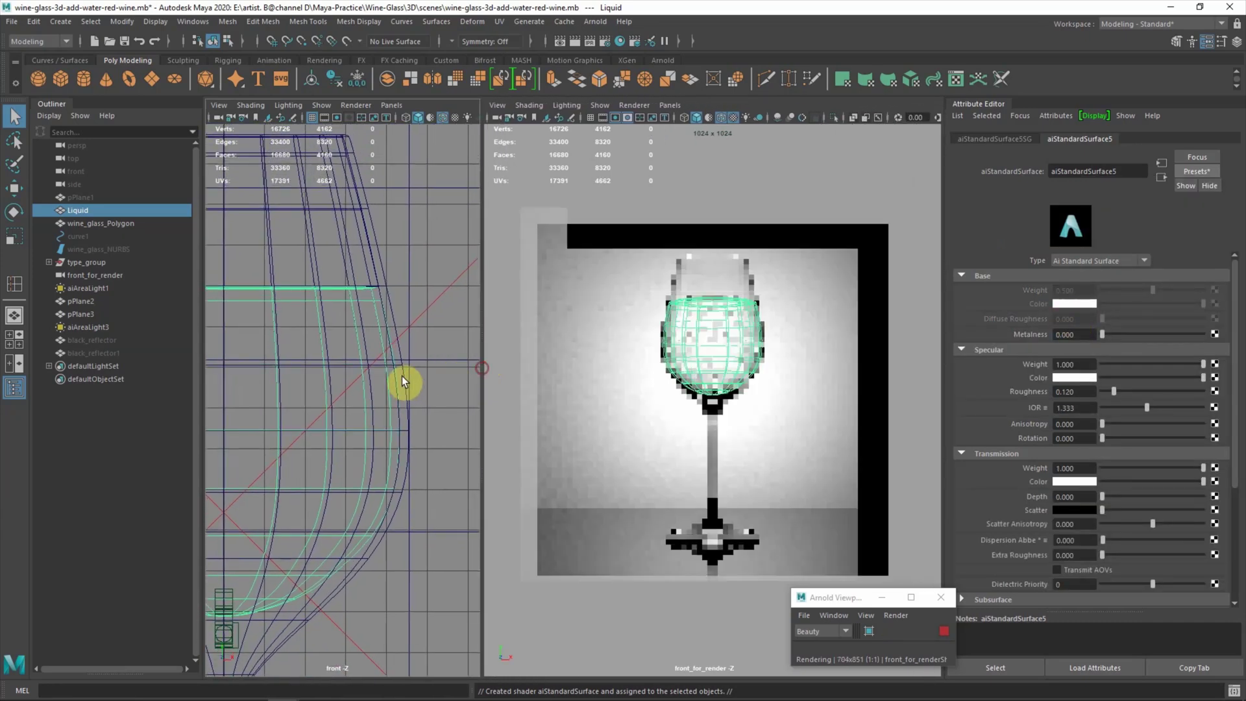
{"action": "scroll", "coordinate": [419, 318], "scroll_direction": "up", "scroll_amount": 2}
{"action": "scroll", "coordinate": [435, 328], "scroll_direction": "up", "scroll_amount": 1}
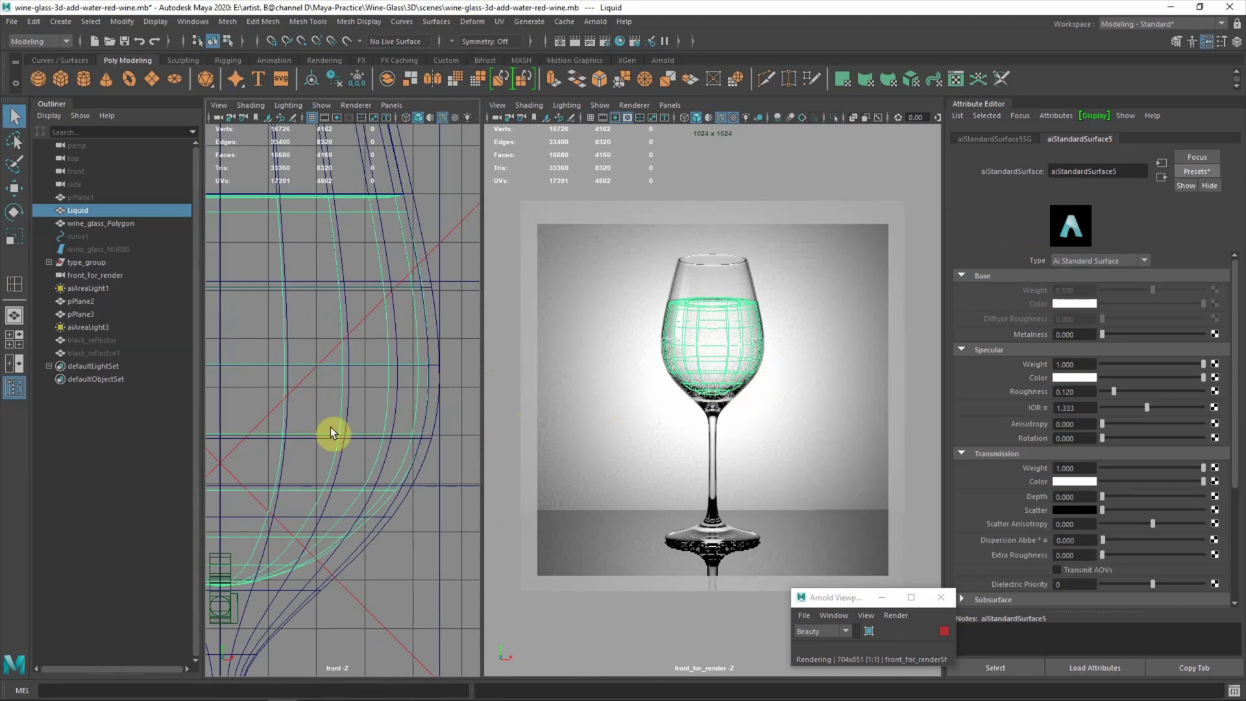
{"action": "left_click", "coordinate": [99, 455]}
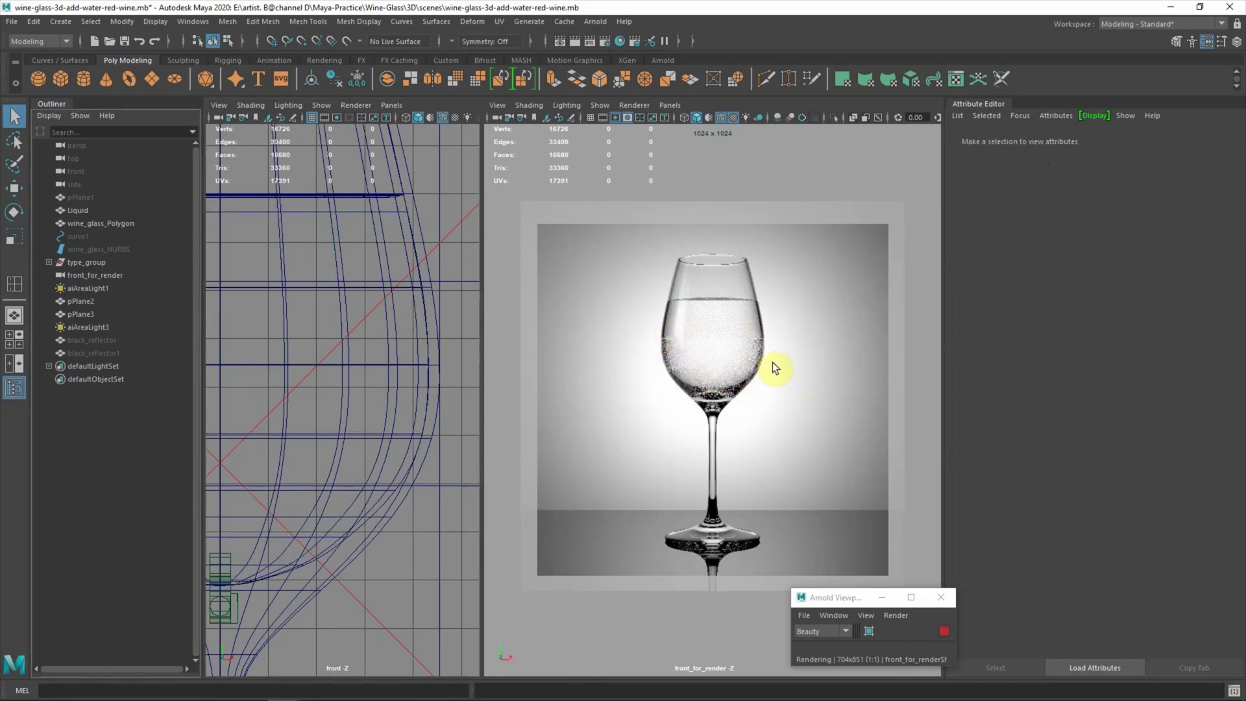
Select Liquid and center its pivot for scaling.
{"action": "left_click", "coordinate": [70, 211]}
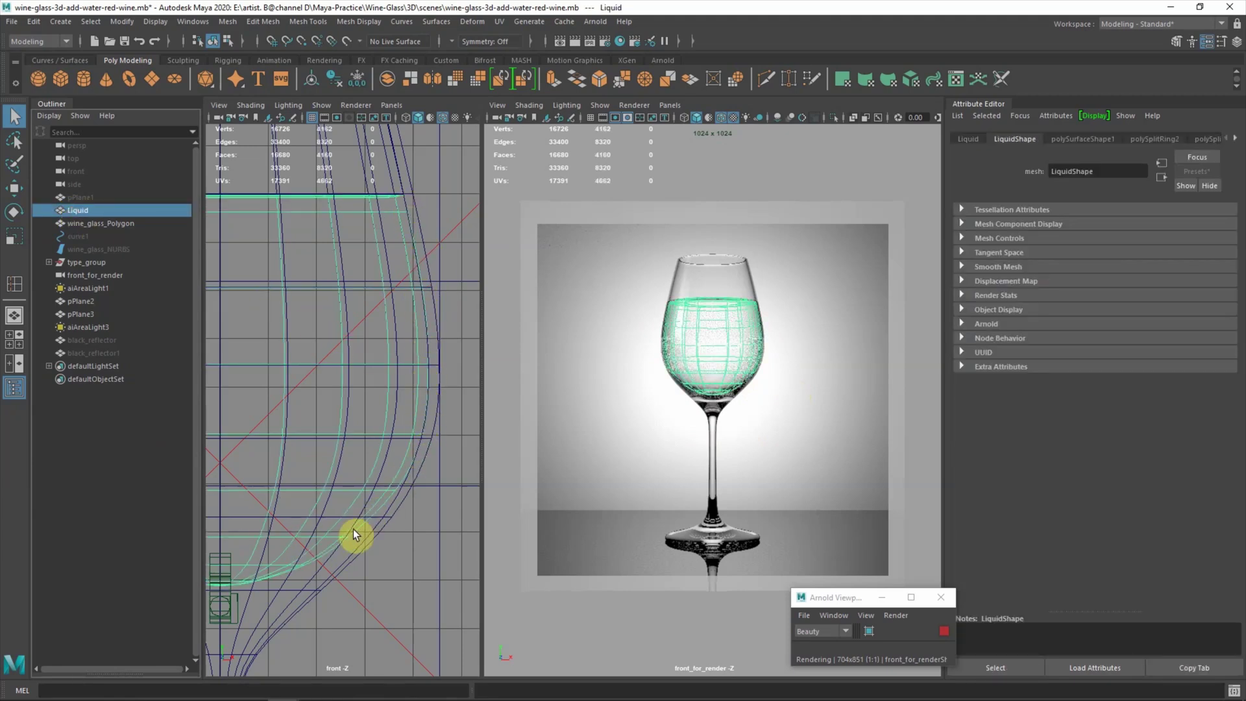
{"action": "scroll", "coordinate": [356, 469], "scroll_direction": "down", "scroll_amount": 3}
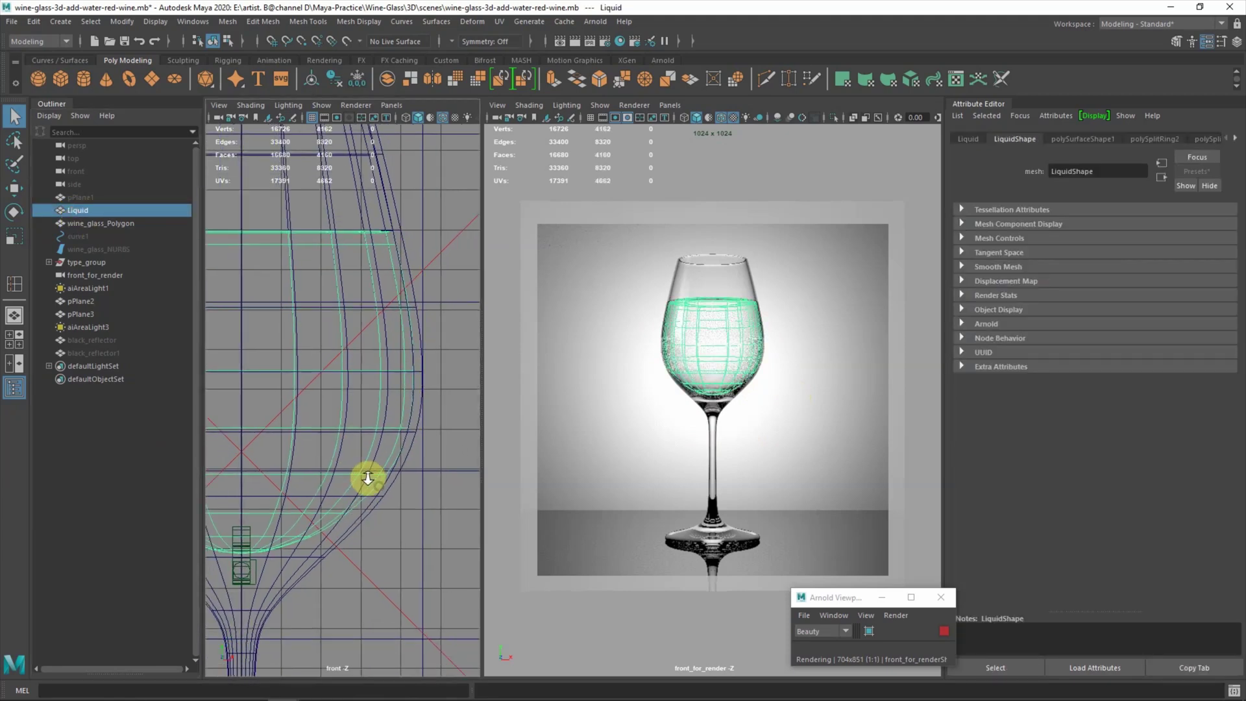
{"action": "scroll", "coordinate": [361, 473], "scroll_direction": "down", "scroll_amount": 2}
{"action": "key", "text": "r"}
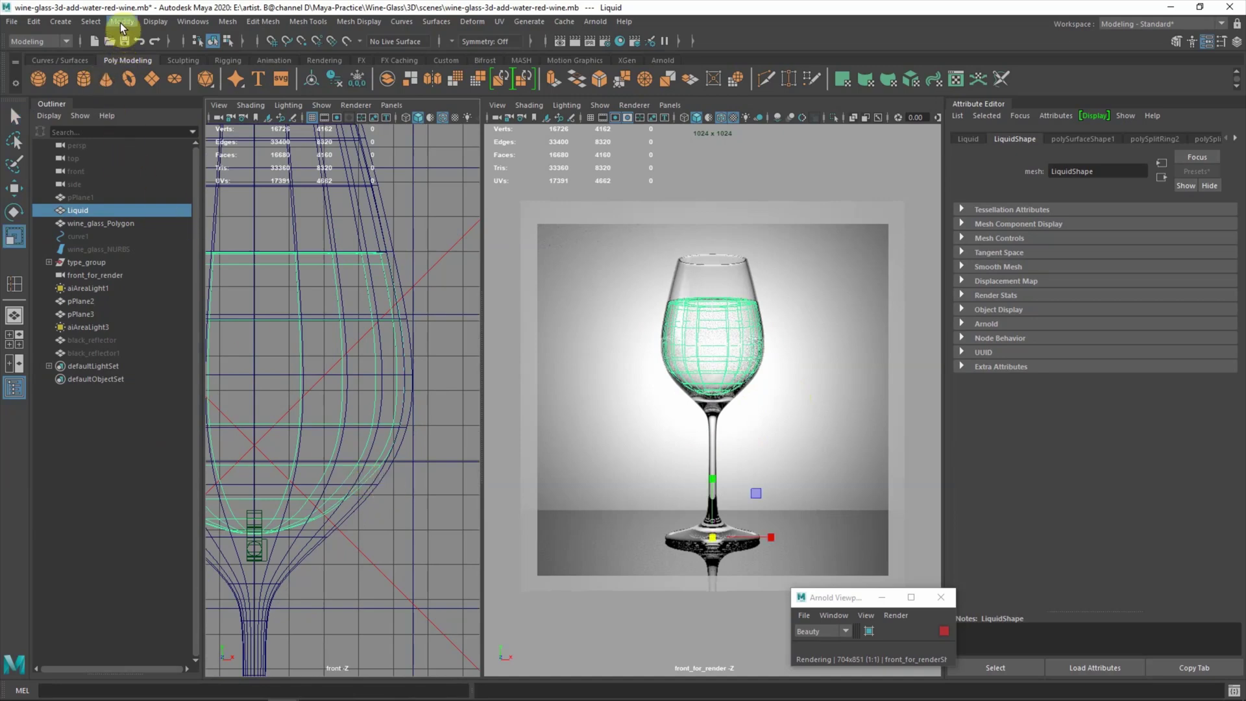
{"action": "left_click", "coordinate": [122, 21]}
{"action": "left_click", "coordinate": [145, 117]}
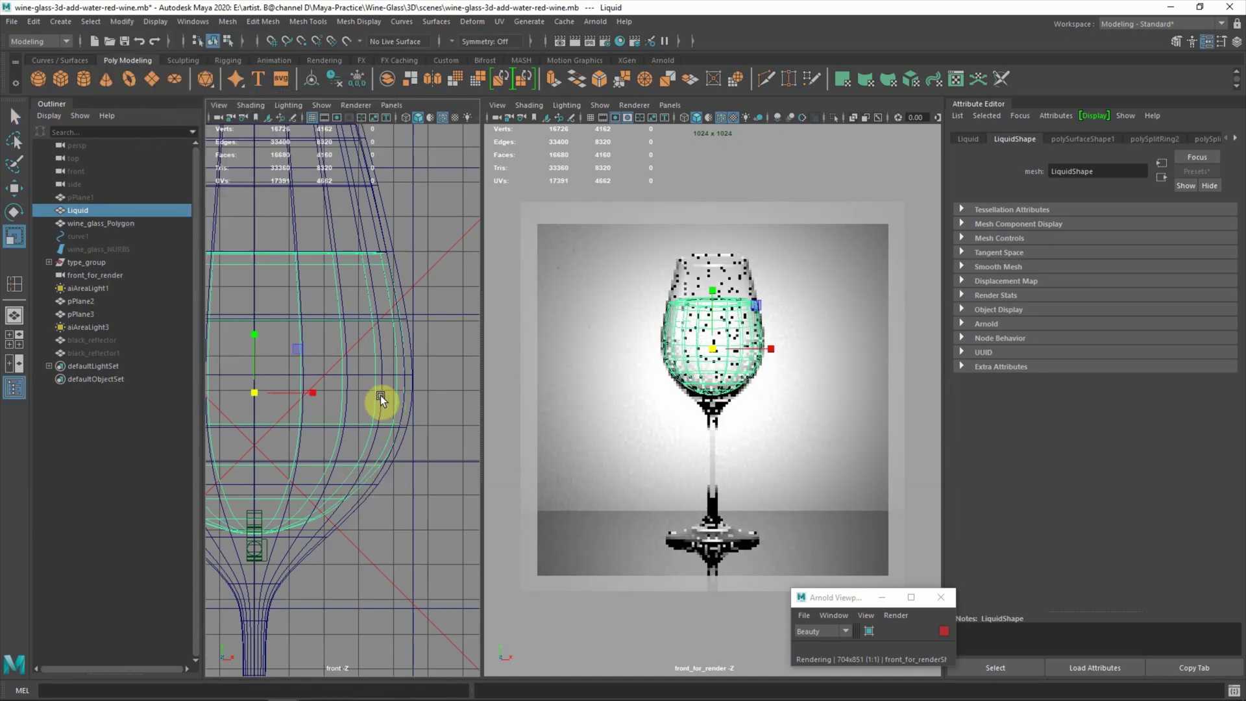
{"action": "scroll", "coordinate": [264, 398], "scroll_direction": "up", "scroll_amount": 2}
{"action": "scroll", "coordinate": [331, 422], "scroll_direction": "up", "scroll_amount": 2}
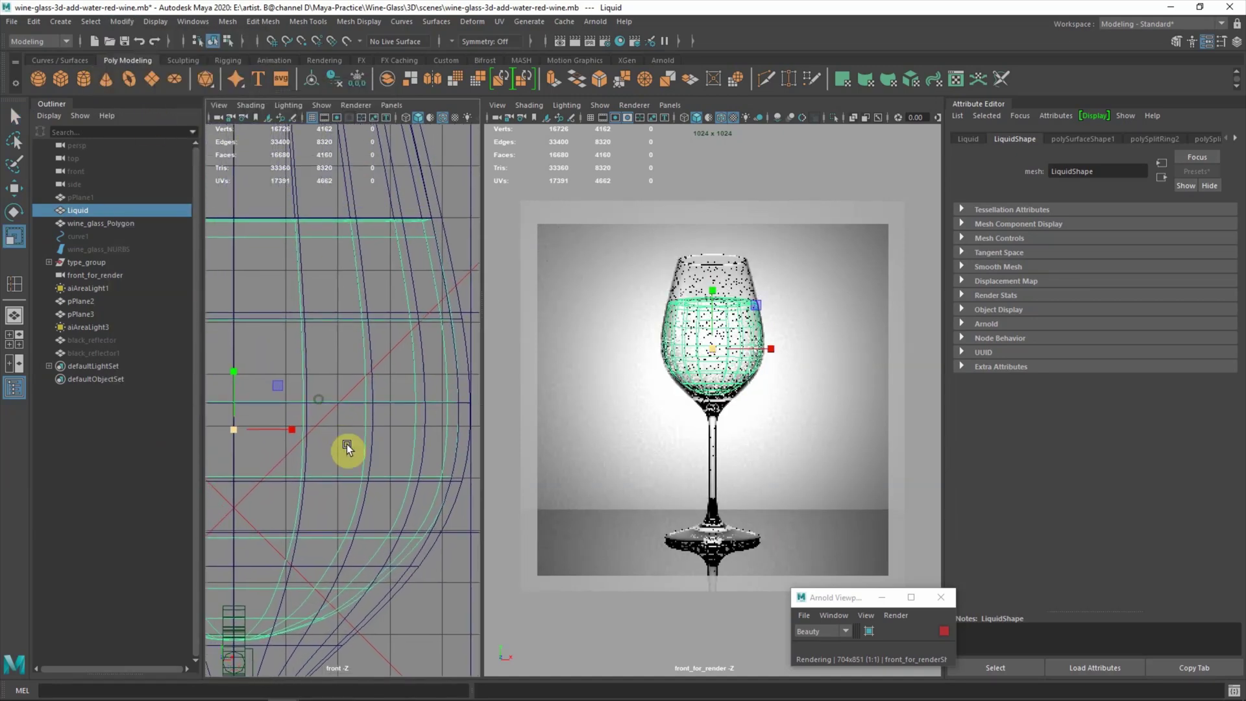
Scale Liquid up slightly to meet the glass wall, then widen the front view.
{"action": "left_click", "coordinate": [243, 439]}
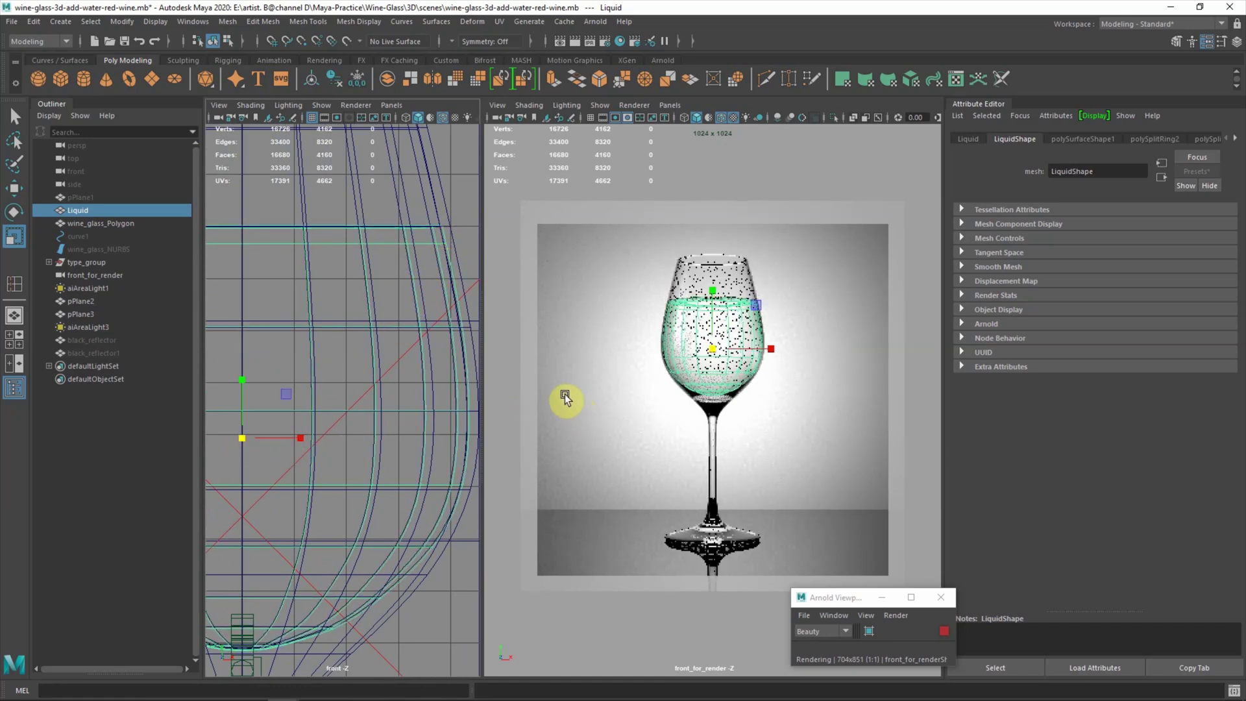
{"action": "scroll", "coordinate": [445, 348], "scroll_direction": "up", "scroll_amount": 2}
{"action": "scroll", "coordinate": [414, 388], "scroll_direction": "up", "scroll_amount": 2}
{"action": "scroll", "coordinate": [427, 288], "scroll_direction": "up", "scroll_amount": 2}
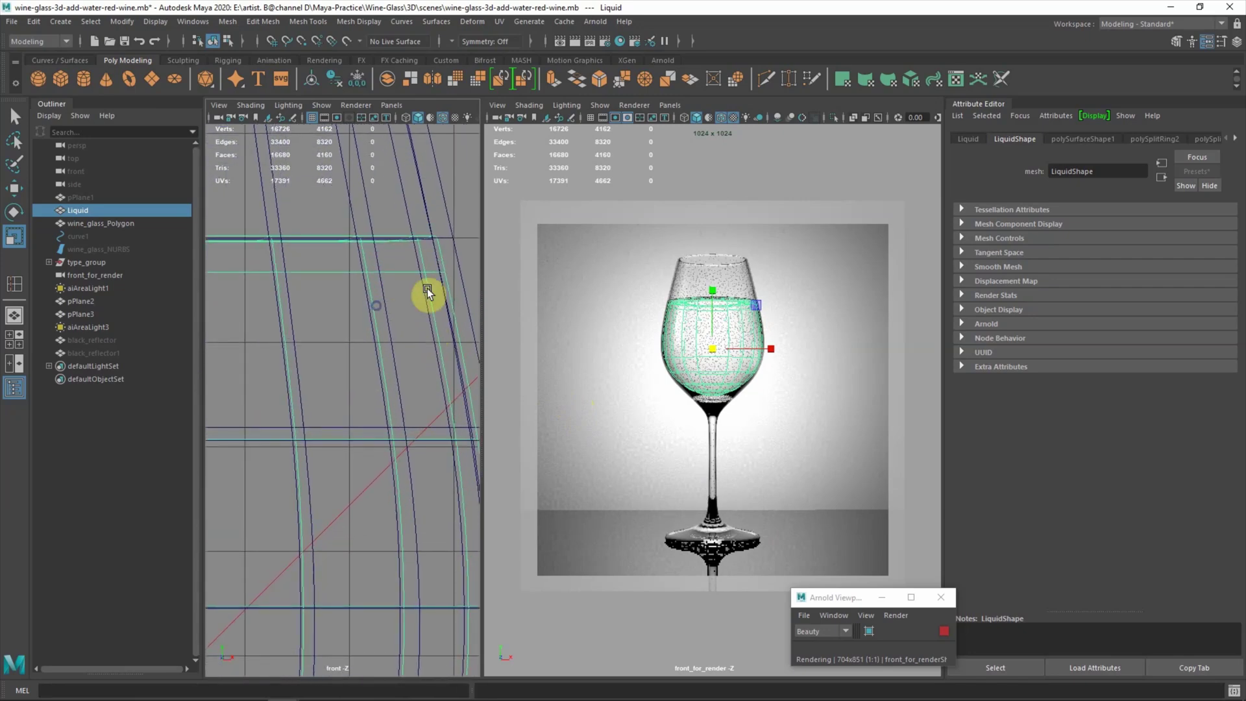
{"action": "mouse_move", "coordinate": [430, 239]}
{"action": "middle_mouse_down", "text": "alt"}
{"action": "mouse_move", "coordinate": [376, 370]}
{"action": "mouse_move", "coordinate": [398, 377]}
{"action": "middle_mouse_up", "text": "alt"}
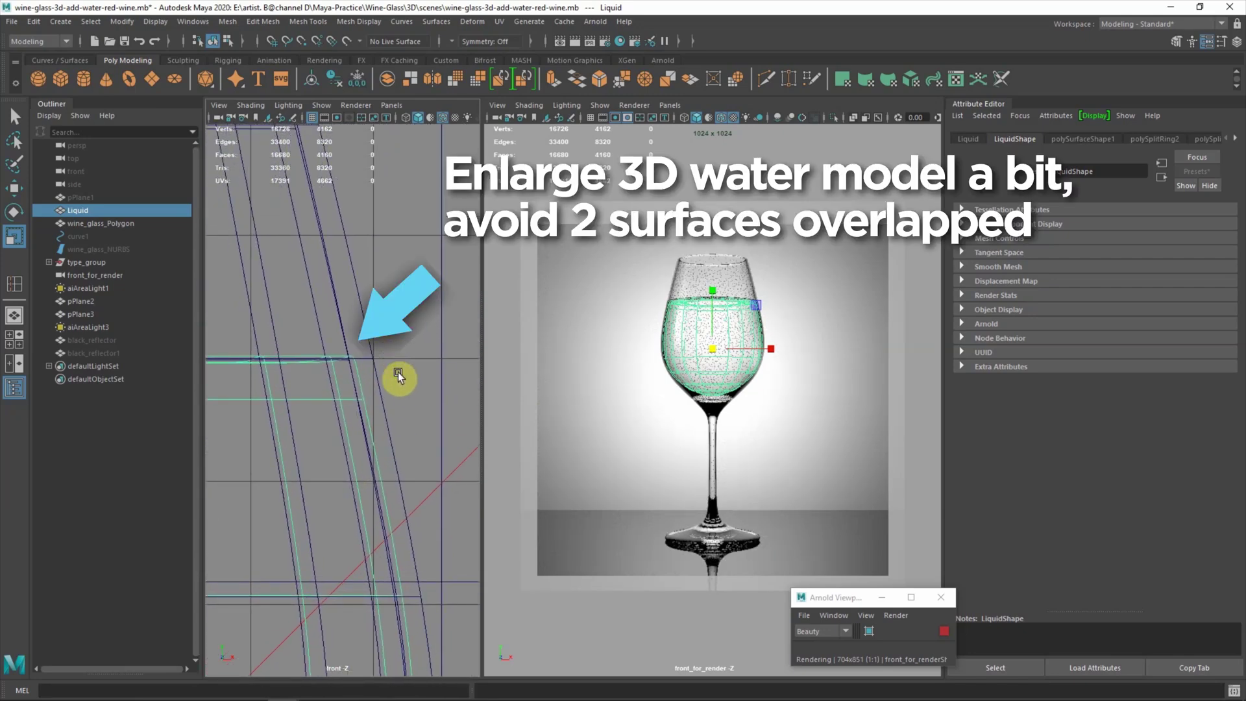
{"action": "left_click", "coordinate": [103, 411]}
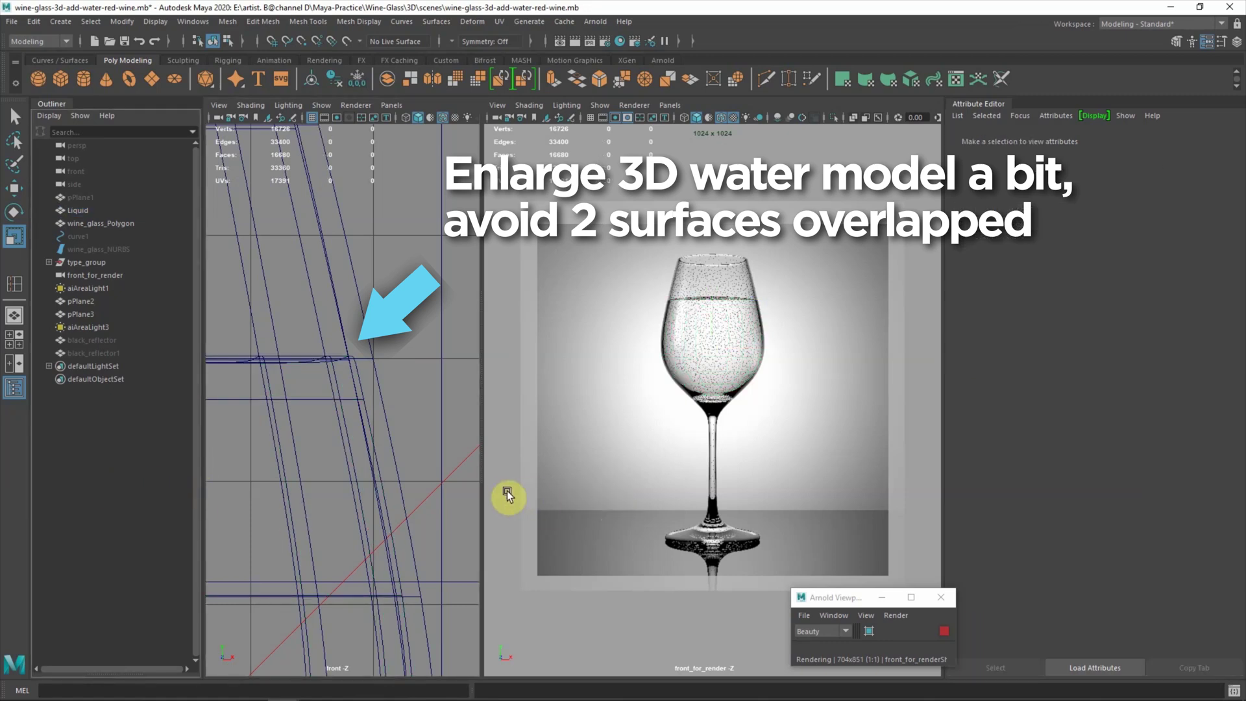
{"action": "left_click_drag", "start_coordinate": [481, 492], "coordinate": [578, 499]}
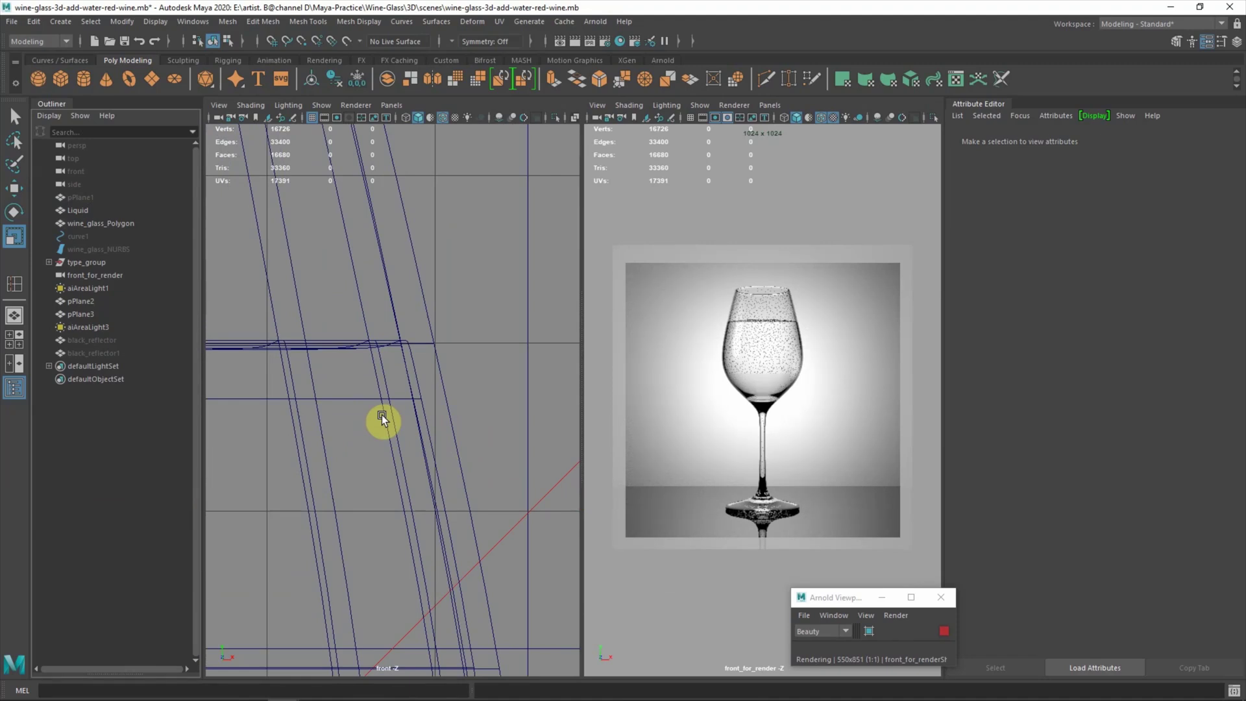
Select the glass and Liquid meshes, then switch the left view to Perspective.
{"action": "left_click", "coordinate": [396, 363]}
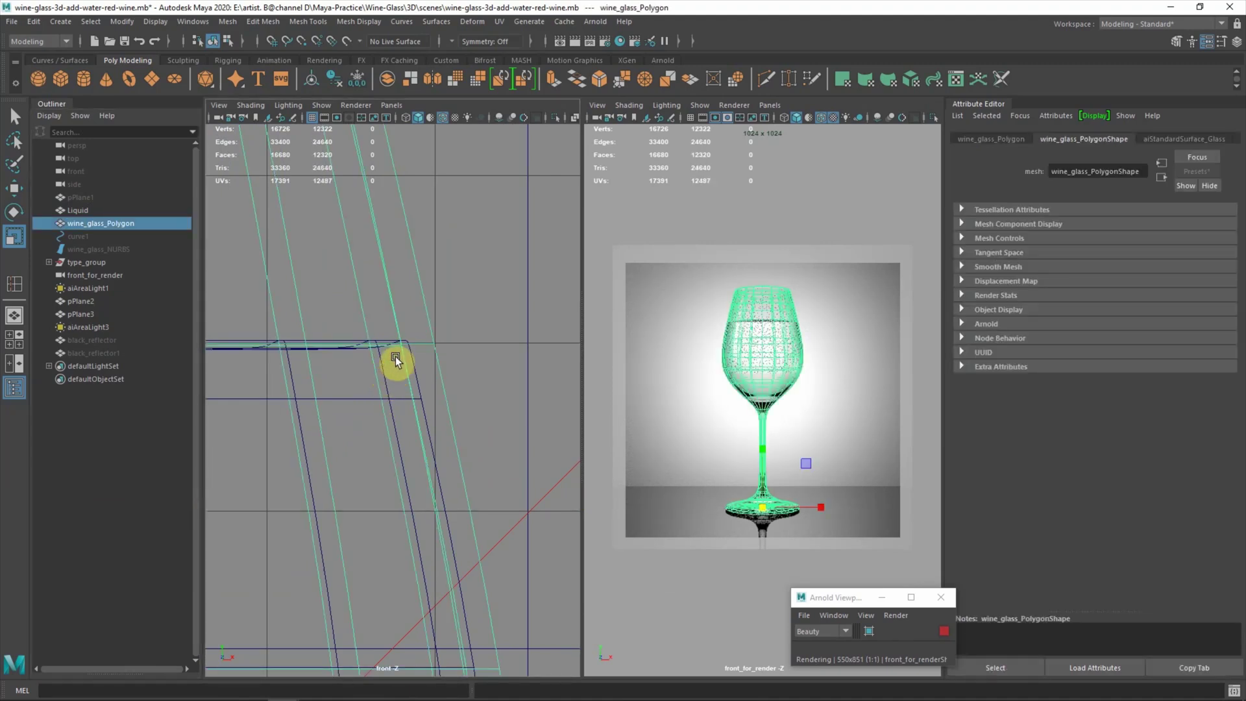
{"action": "left_click", "coordinate": [60, 210]}
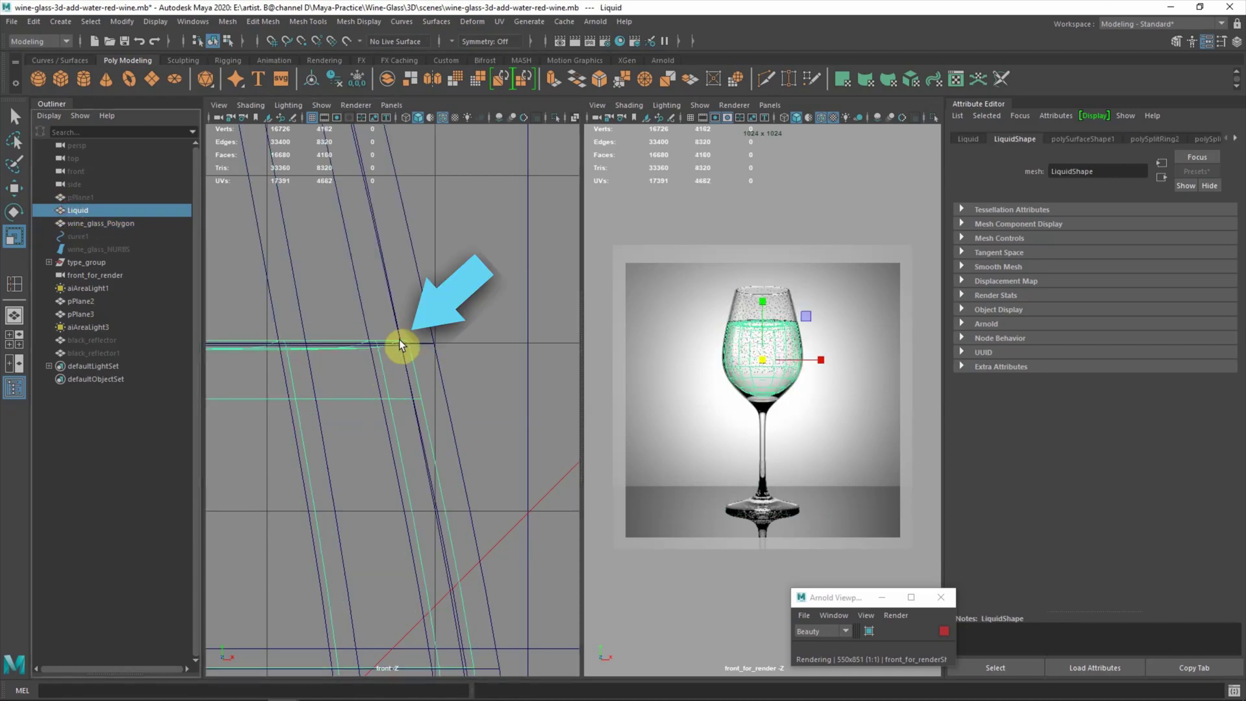
{"action": "left_click", "coordinate": [98, 464]}
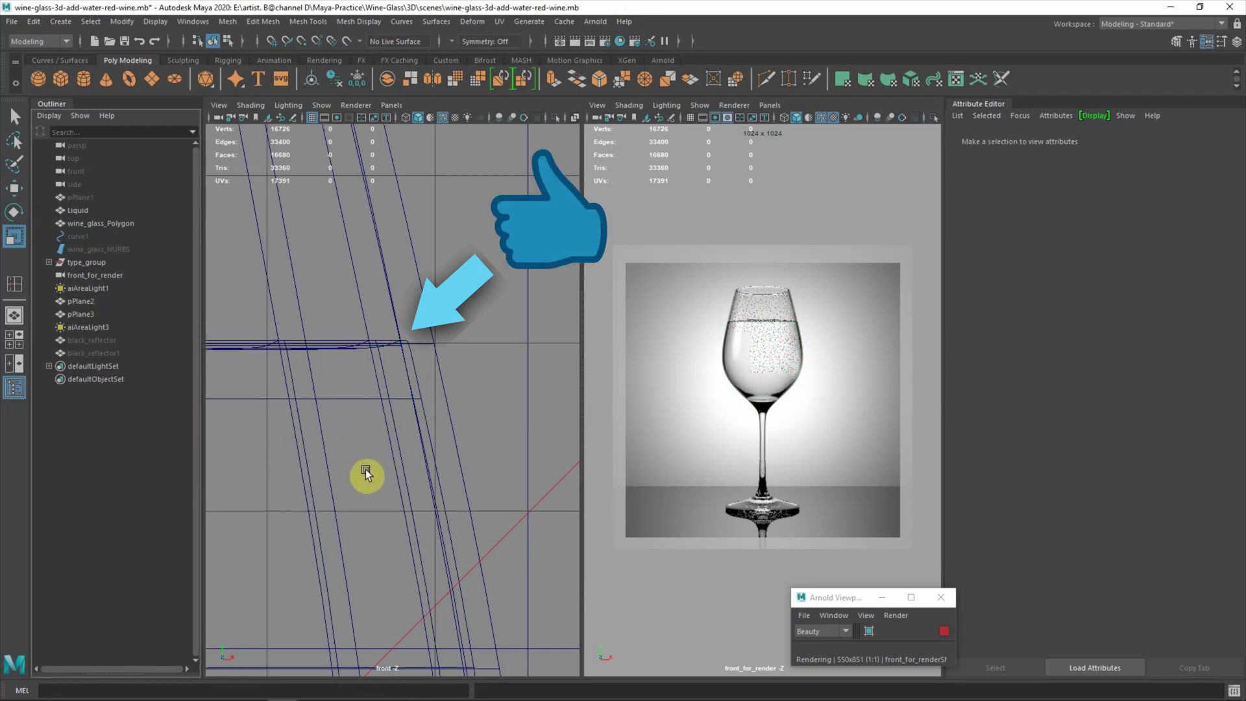
{"action": "key", "text": "space"}
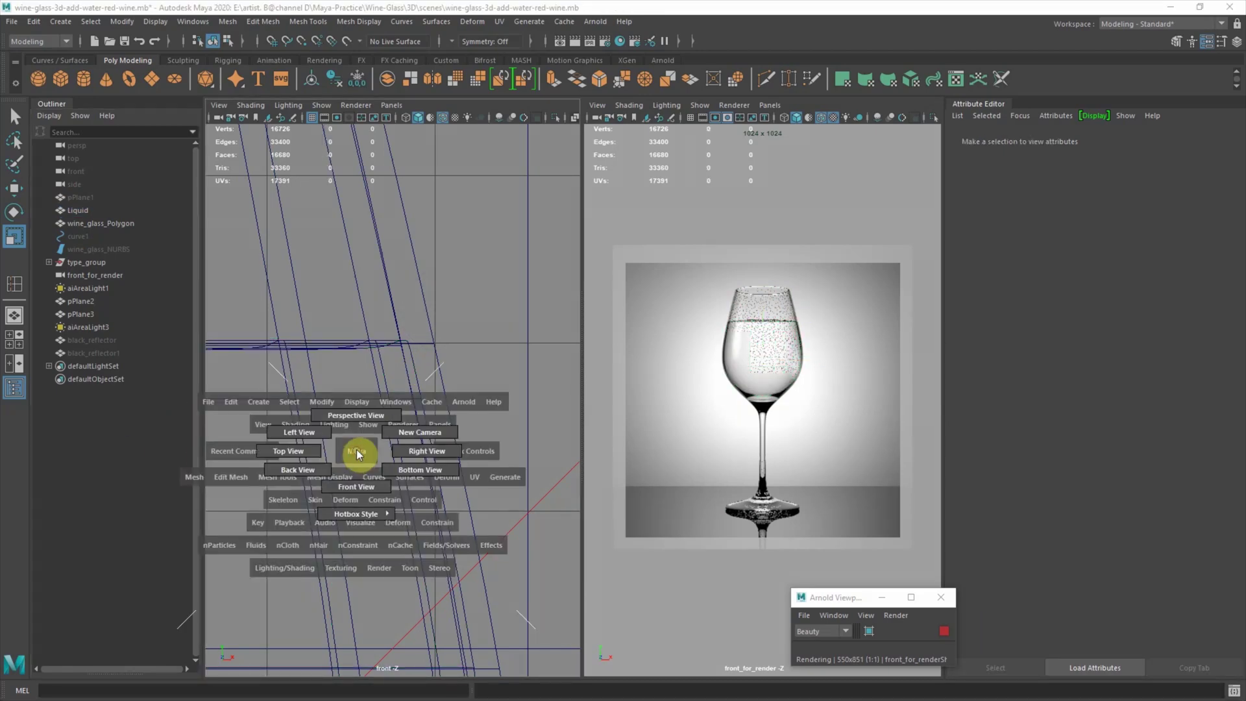
{"action": "left_click_drag", "start_coordinate": [358, 455], "coordinate": [355, 419]}
Zoom and orbit the perspective view around the wireframe glass, leaving shading unchanged.
{"action": "scroll", "coordinate": [388, 415], "scroll_direction": "down", "scroll_amount": 3}
{"action": "scroll", "coordinate": [379, 435], "scroll_direction": "up", "scroll_amount": 2}
{"action": "scroll", "coordinate": [380, 435], "scroll_direction": "down", "scroll_amount": 1}
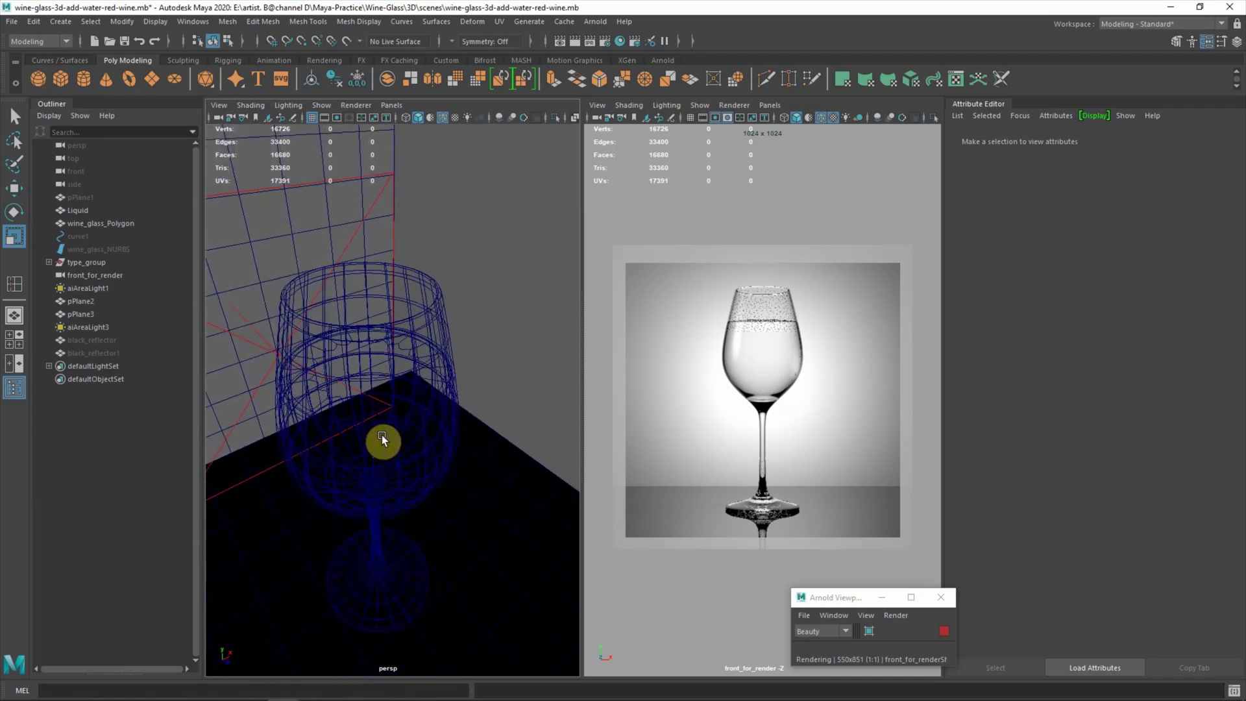
{"action": "scroll", "coordinate": [387, 453], "scroll_direction": "down", "scroll_amount": 1}
{"action": "mouse_move", "coordinate": [384, 427]}
{"action": "left_mouse_down", "text": "alt"}
{"action": "mouse_move", "coordinate": [410, 395]}
{"action": "mouse_move", "coordinate": [388, 407]}
{"action": "left_mouse_up", "text": "alt"}
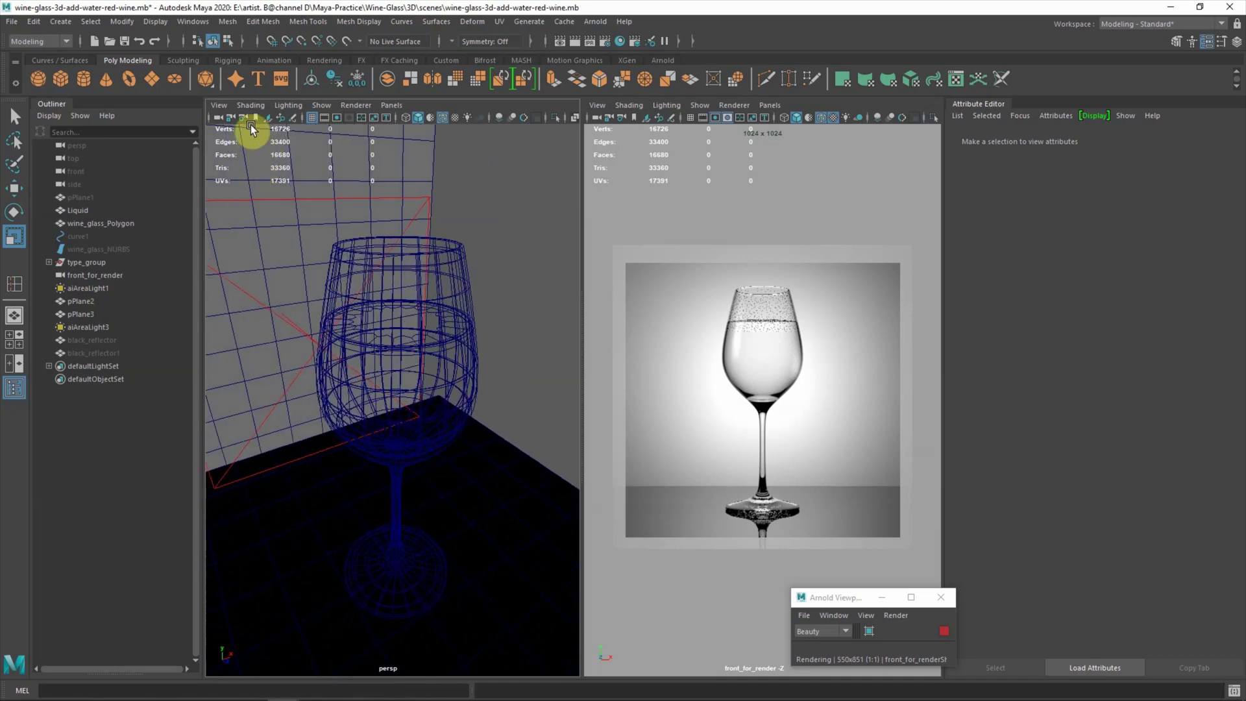
{"action": "left_click", "coordinate": [247, 104]}
{"action": "left_click", "coordinate": [157, 345]}
Set the Liquid's aiStandardSurface5 Transmission Color to a deep red.
{"action": "left_click", "coordinate": [72, 208]}
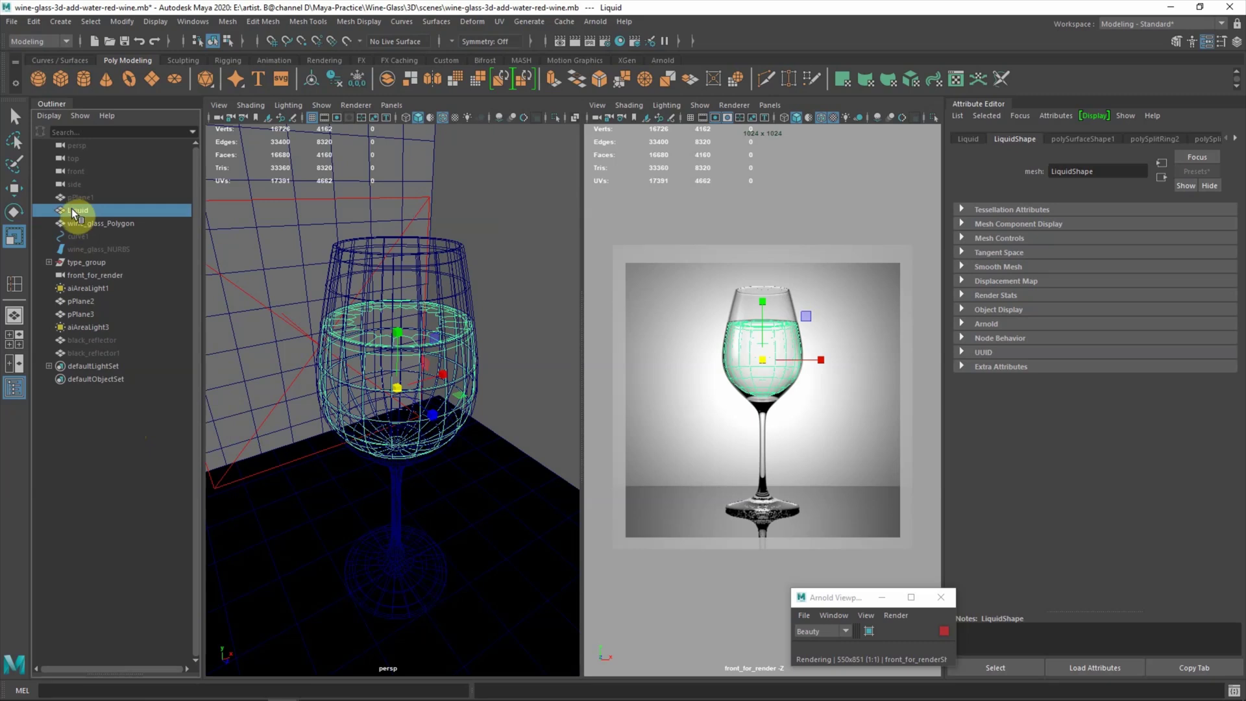
{"action": "left_click", "coordinate": [1235, 139]}
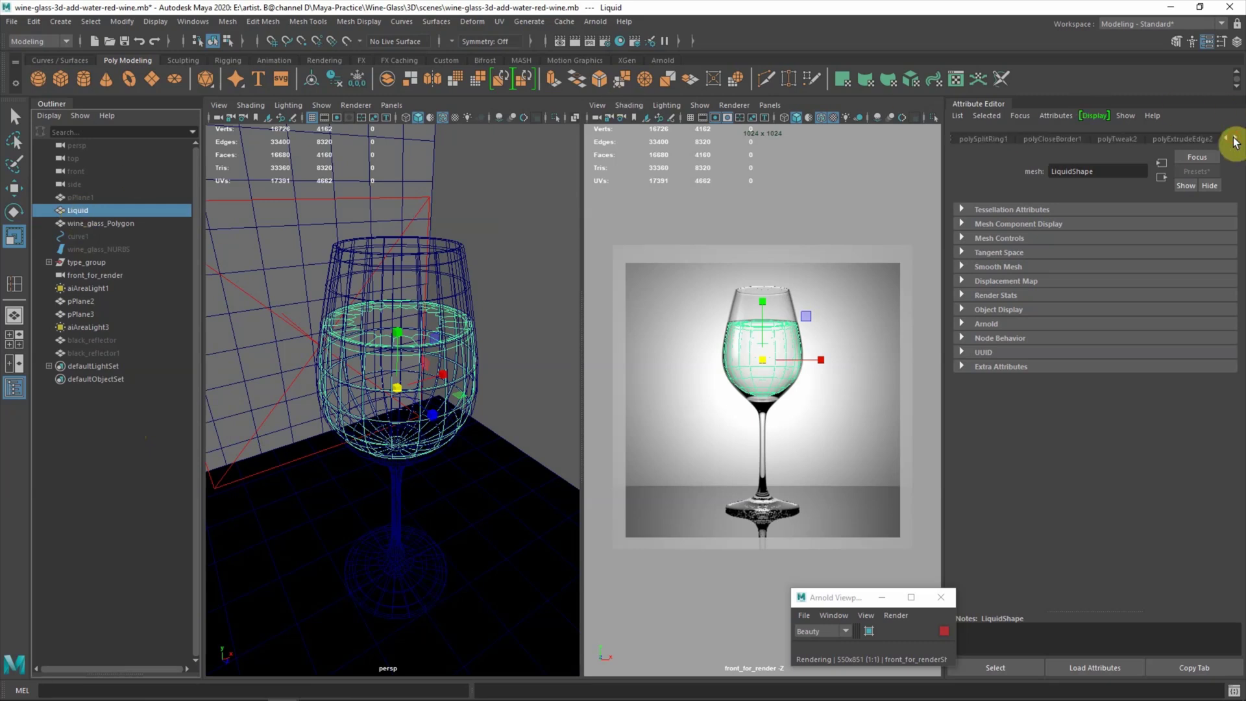
{"action": "left_click", "coordinate": [1193, 139]}
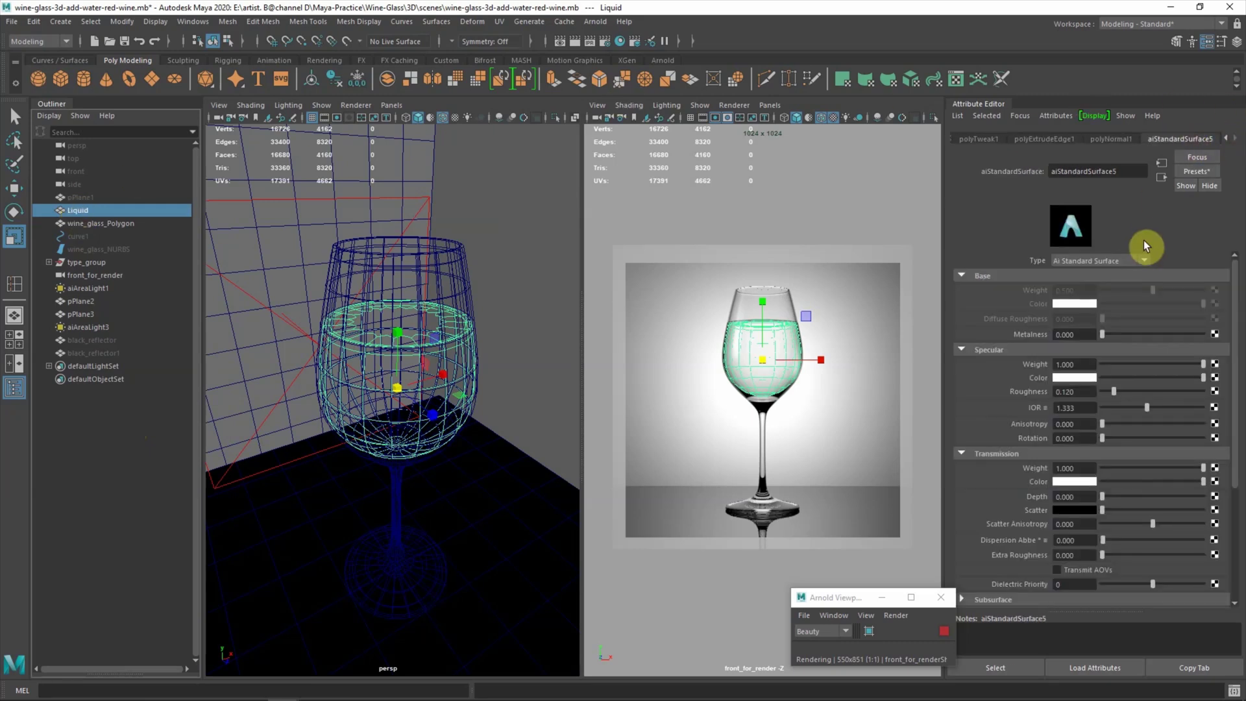
{"action": "left_click", "coordinate": [1071, 482]}
{"action": "left_click_drag", "start_coordinate": [1192, 511], "coordinate": [1186, 497]}
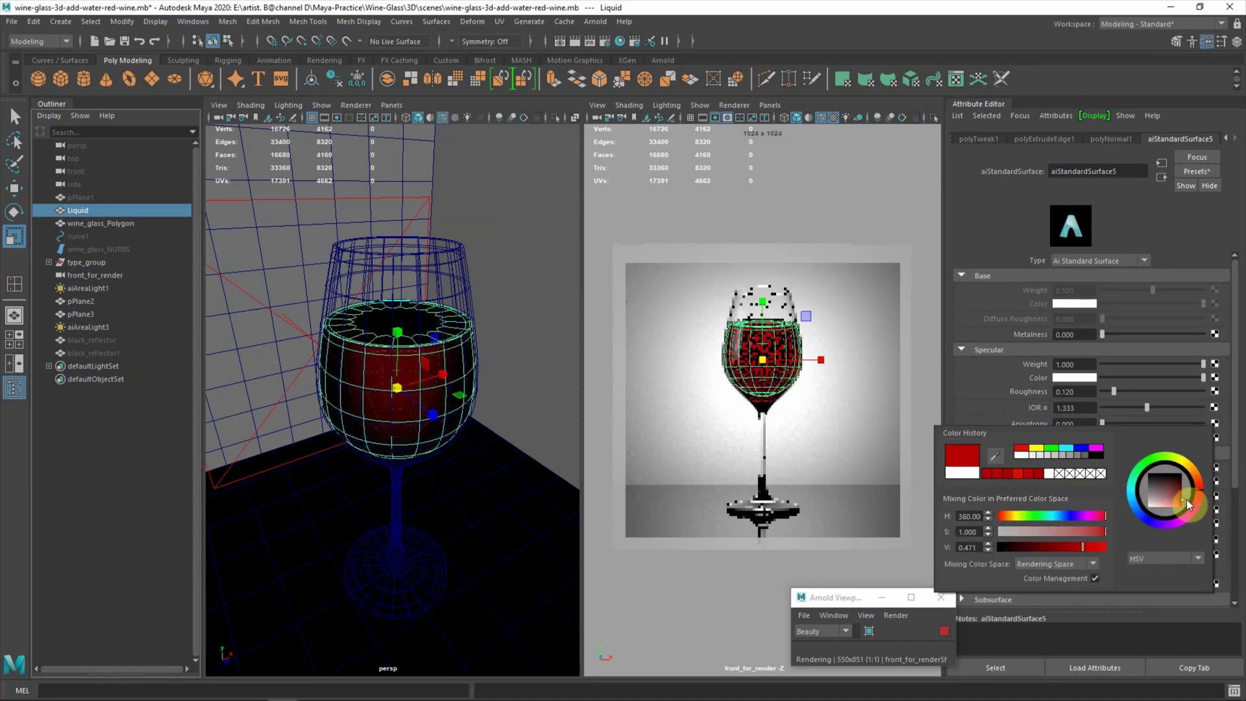
Deselect the liquid and orbit the perspective view to see the red wine.
{"action": "left_click", "coordinate": [129, 484]}
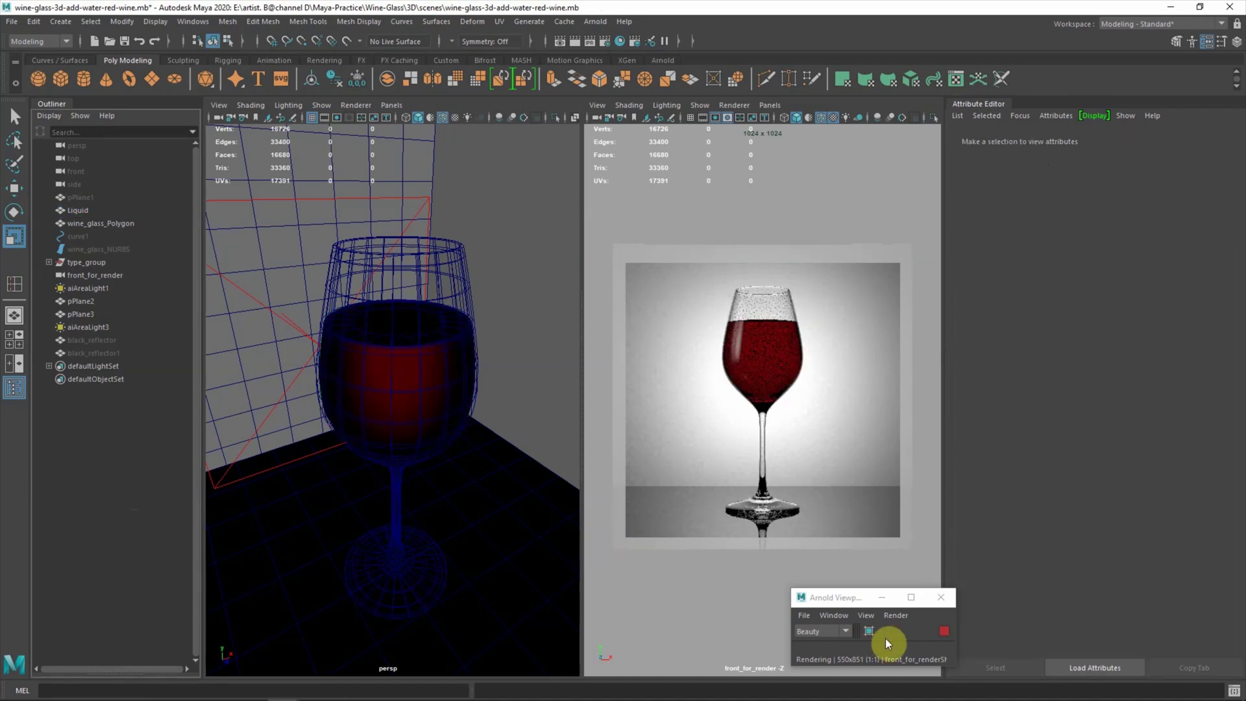
{"action": "left_click_drag", "start_coordinate": [580, 466], "coordinate": [631, 467]}
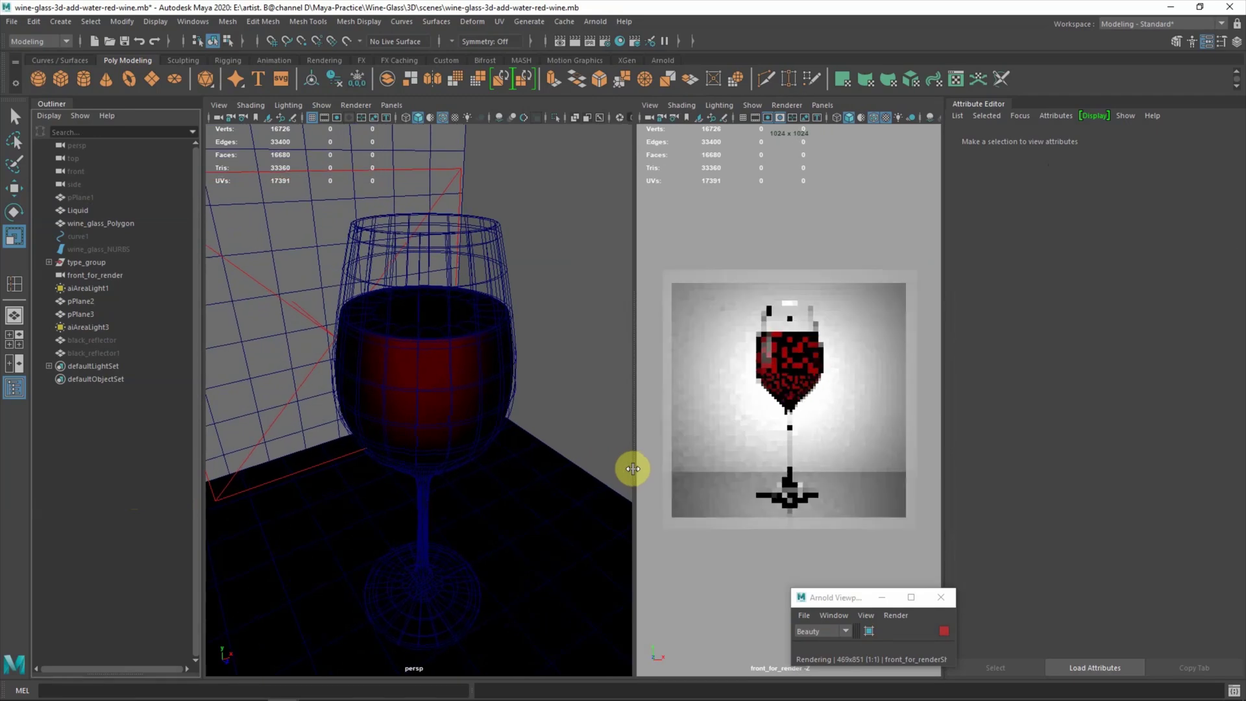
{"action": "mouse_move", "coordinate": [449, 473]}
{"action": "left_mouse_down", "text": "alt"}
{"action": "mouse_move", "coordinate": [499, 464]}
{"action": "mouse_move", "coordinate": [493, 481]}
{"action": "mouse_move", "coordinate": [479, 469]}
{"action": "left_mouse_up", "text": "alt"}
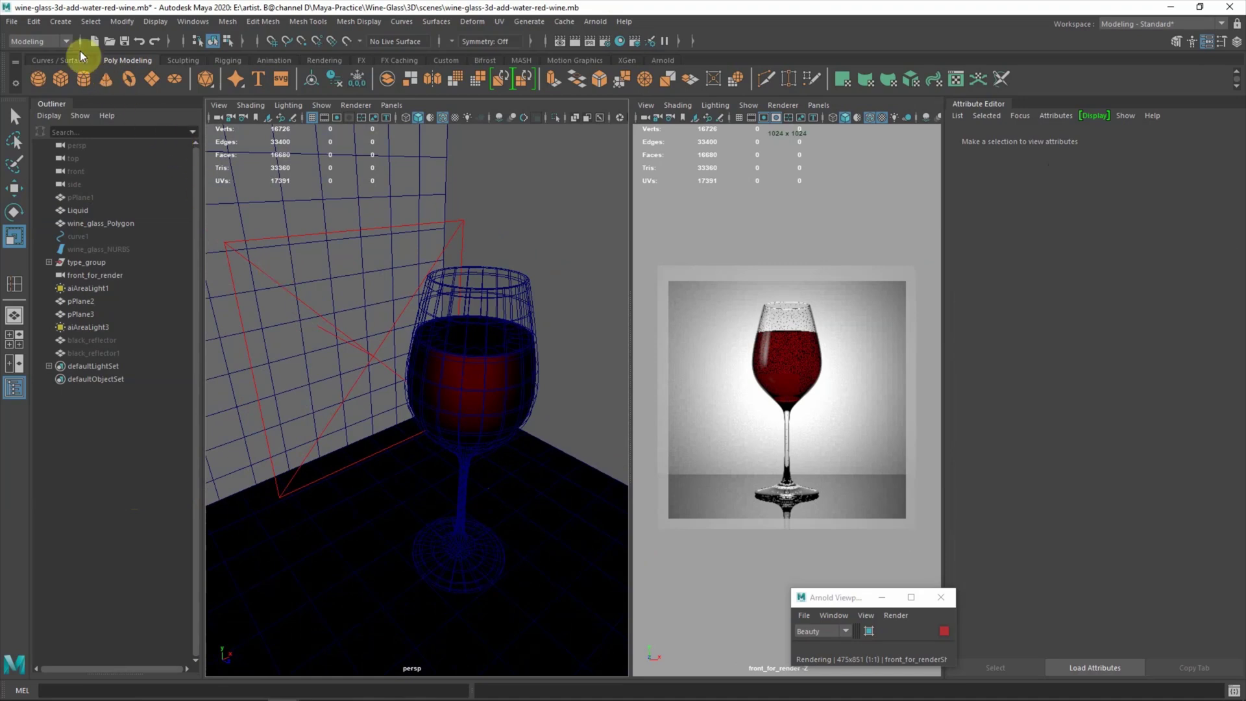
Duplicate aiAreaLight3 as aiAreaLight4, shrink it to a small quad and move it up-left.
{"action": "left_click", "coordinate": [251, 244]}
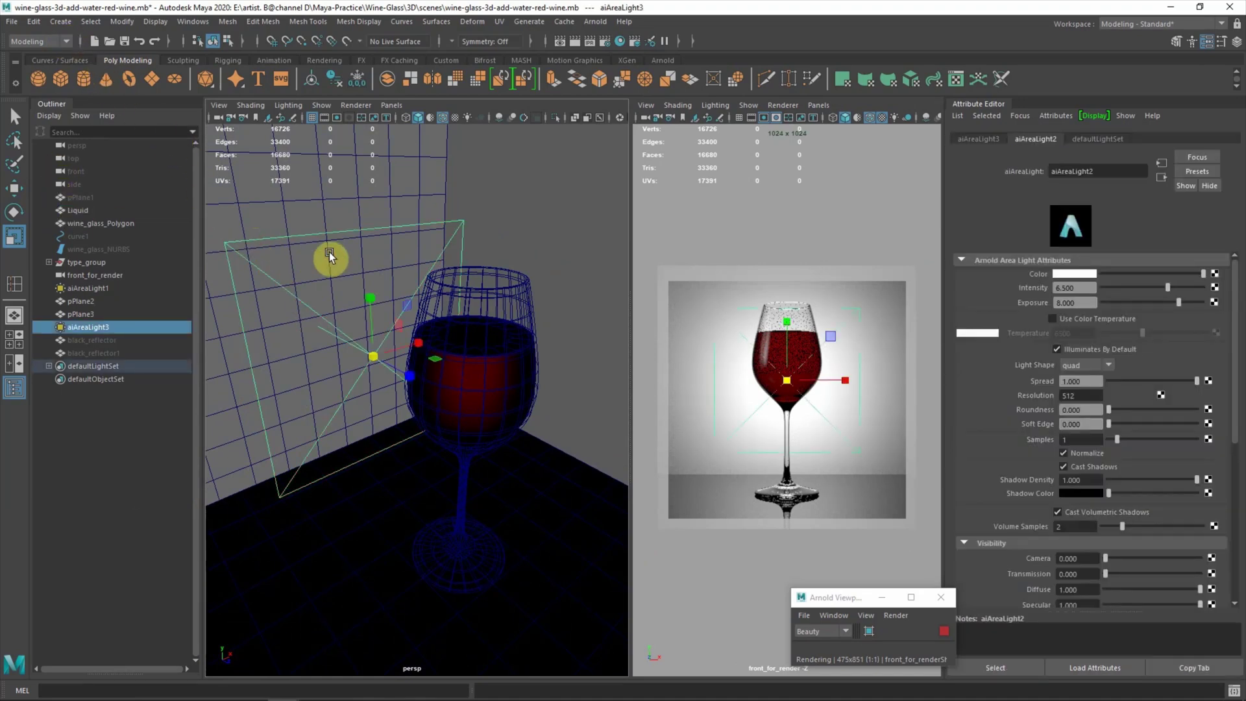
{"action": "key", "text": "ctrl+d"}
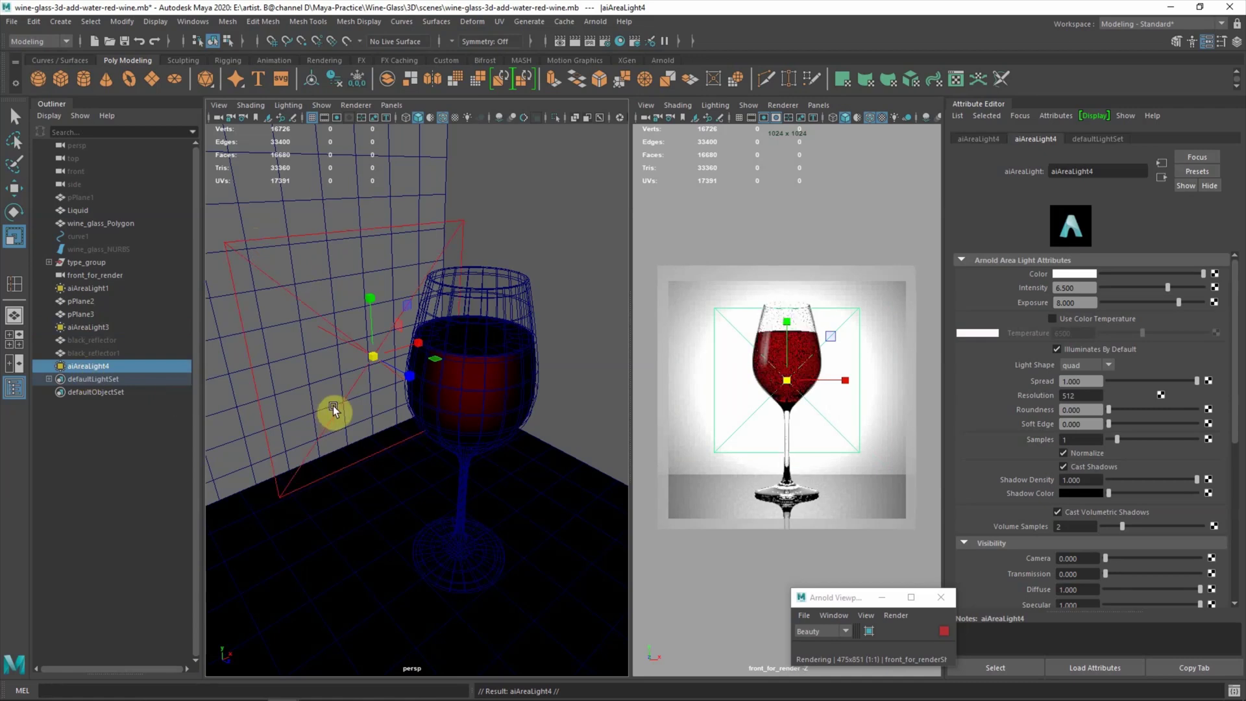
{"action": "mouse_move", "coordinate": [388, 391]}
{"action": "middle_mouse_down"}
{"action": "mouse_move", "coordinate": [376, 361]}
{"action": "mouse_move", "coordinate": [249, 401]}
{"action": "middle_mouse_up"}
{"action": "key", "text": "w"}
{"action": "mouse_move", "coordinate": [407, 380]}
{"action": "left_mouse_down"}
{"action": "mouse_move", "coordinate": [358, 361]}
{"action": "mouse_move", "coordinate": [370, 404]}
{"action": "mouse_move", "coordinate": [328, 381]}
{"action": "mouse_move", "coordinate": [417, 370]}
{"action": "mouse_move", "coordinate": [398, 365]}
{"action": "left_mouse_up"}
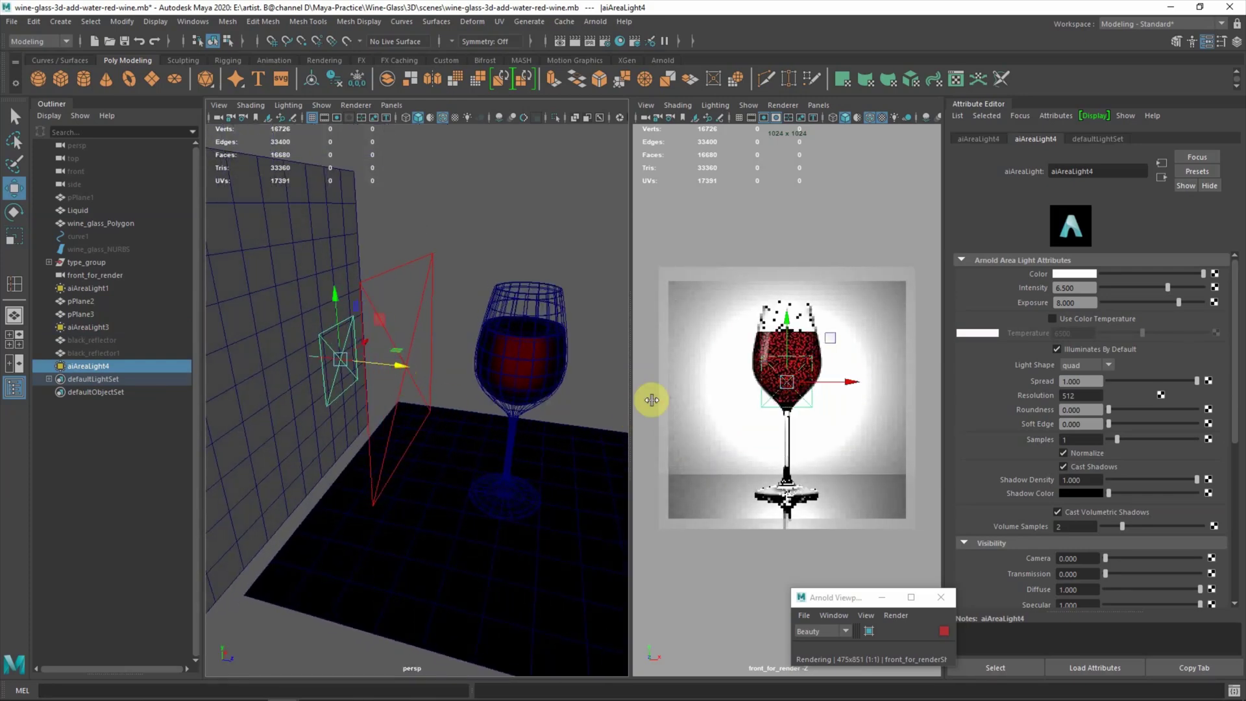
Set aiAreaLight4's Intensity to 5 and Exposure to 7.
{"action": "left_click", "coordinate": [1084, 286]}
{"action": "type", "text": "5"}
{"action": "key", "text": "Return"}
{"action": "left_click", "coordinate": [1086, 303]}
{"action": "type", "text": "7"}
{"action": "key", "text": "Return"}
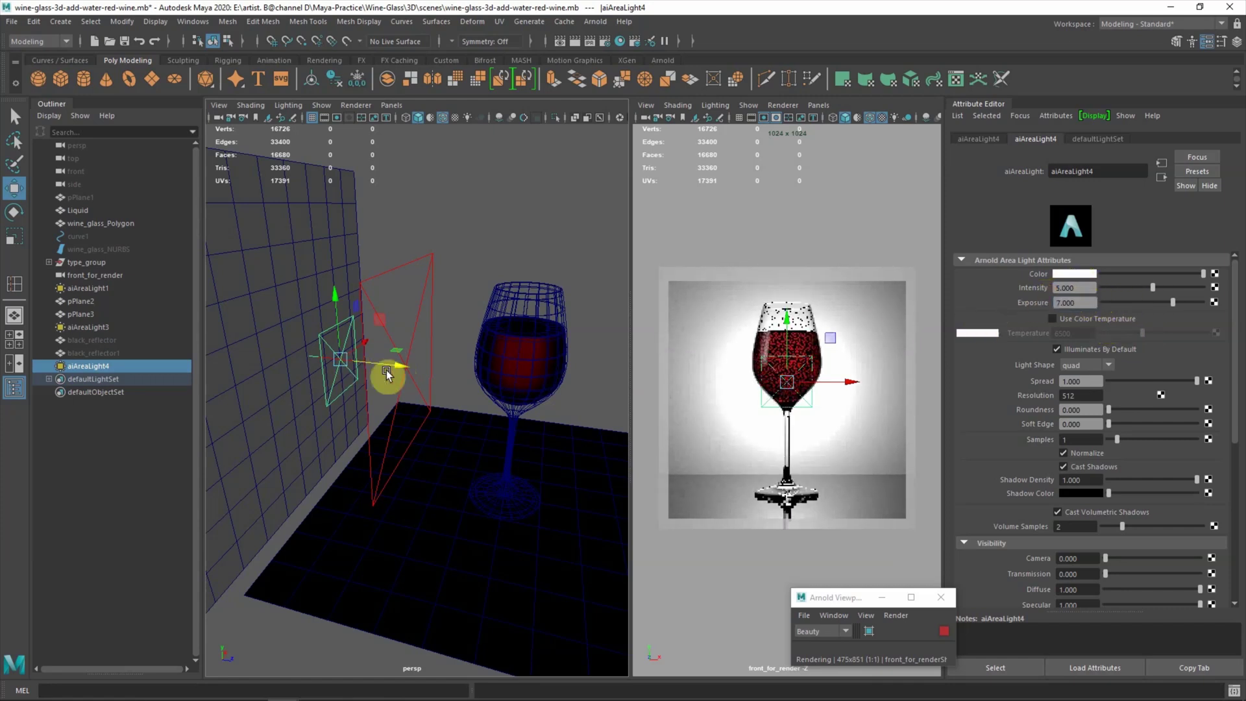
Reposition the small light further left and higher near the backdrop, shrinking it slightly.
{"action": "left_click_drag", "start_coordinate": [384, 369], "coordinate": [362, 356]}
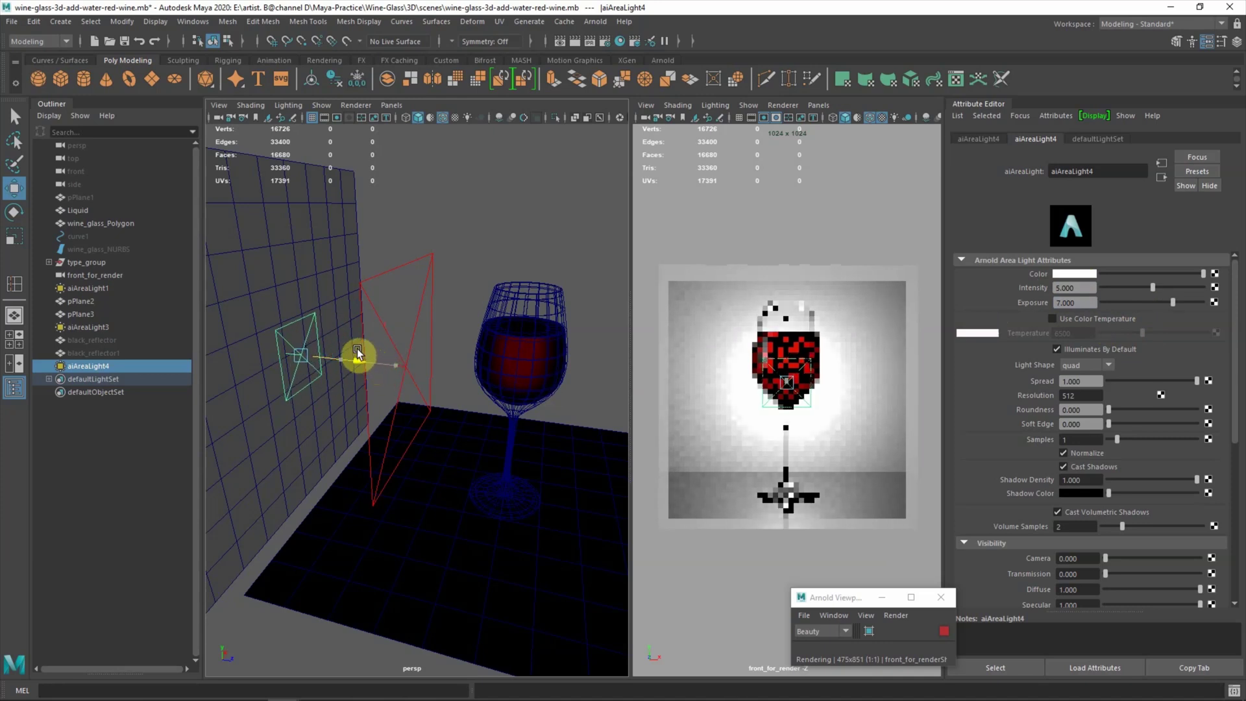
{"action": "mouse_move", "coordinate": [362, 357]}
{"action": "left_mouse_down"}
{"action": "mouse_move", "coordinate": [296, 372]}
{"action": "mouse_move", "coordinate": [349, 444]}
{"action": "mouse_move", "coordinate": [370, 439]}
{"action": "mouse_move", "coordinate": [370, 418]}
{"action": "left_mouse_up"}
{"action": "key", "text": "r"}
{"action": "key", "text": "w"}
{"action": "mouse_move", "coordinate": [370, 353]}
{"action": "left_mouse_down"}
{"action": "mouse_move", "coordinate": [404, 367]}
{"action": "mouse_move", "coordinate": [361, 353]}
{"action": "mouse_move", "coordinate": [384, 364]}
{"action": "left_mouse_up"}
{"action": "left_click_drag", "start_coordinate": [328, 289], "coordinate": [331, 269]}
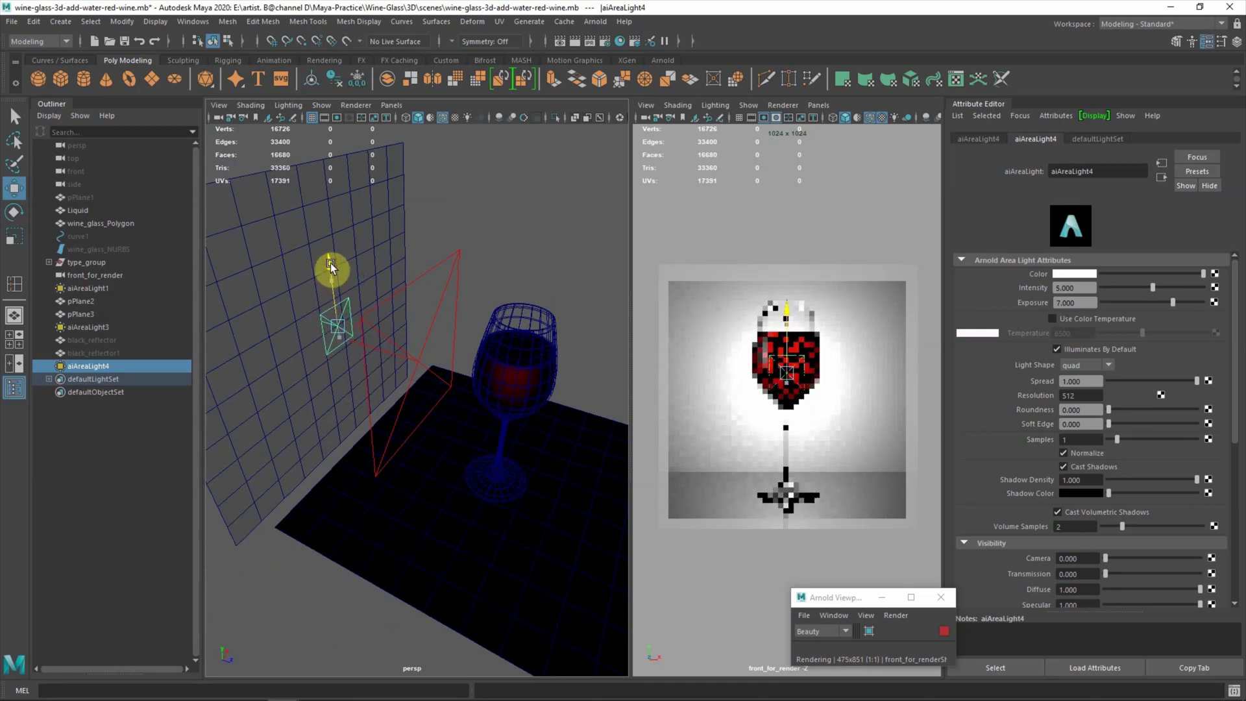
{"action": "mouse_move", "coordinate": [484, 448]}
{"action": "left_mouse_down", "text": "alt"}
{"action": "mouse_move", "coordinate": [470, 431]}
{"action": "mouse_move", "coordinate": [395, 504]}
{"action": "mouse_move", "coordinate": [414, 528]}
{"action": "mouse_move", "coordinate": [354, 487]}
{"action": "mouse_move", "coordinate": [279, 392]}
{"action": "left_mouse_up", "text": "alt"}
Select aiAreaLight1 and raise its Exposure from 8 to 9.5.
{"action": "left_click", "coordinate": [279, 392]}
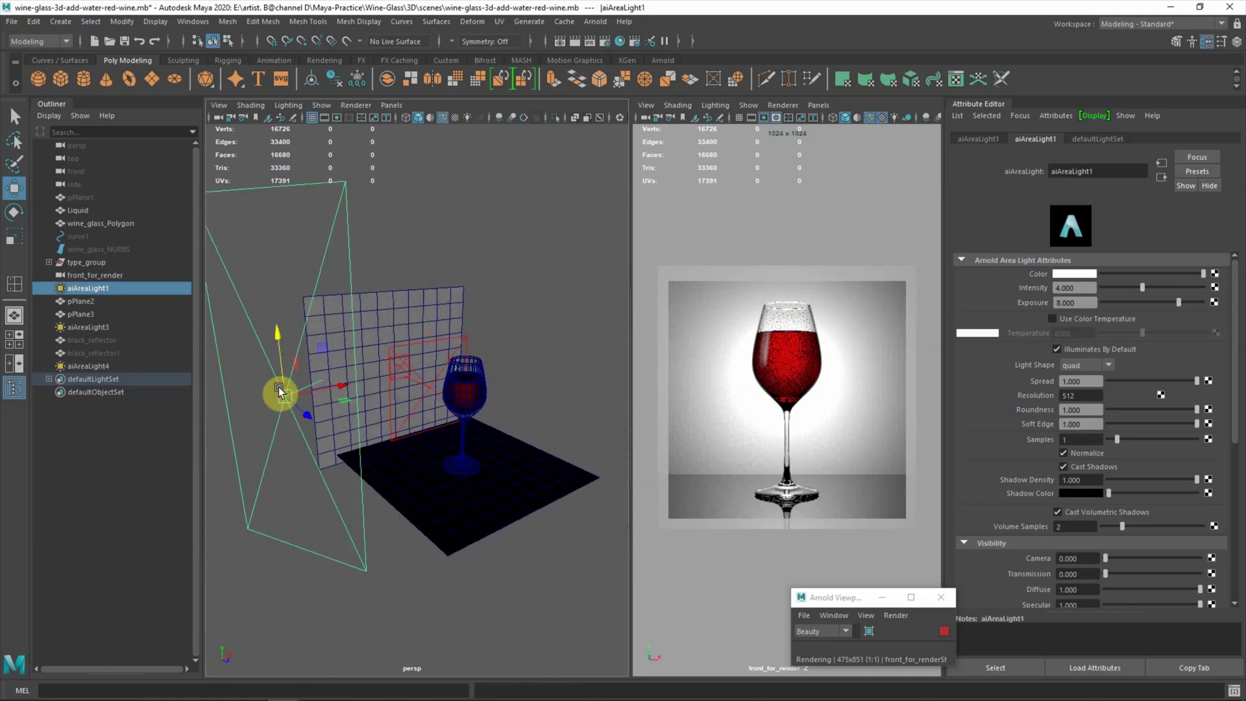
{"action": "double_click", "coordinate": [1072, 302]}
{"action": "type", "text": "9.5"}
{"action": "key", "text": "Return"}
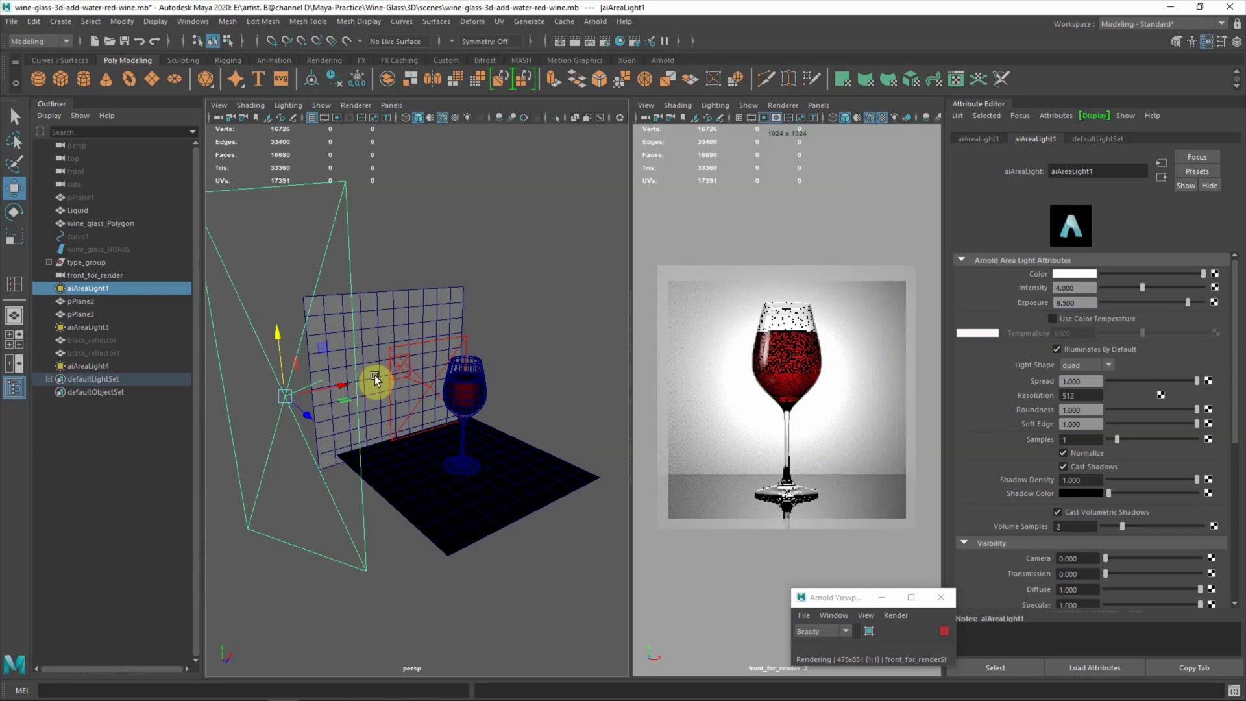
{"action": "left_click_drag", "start_coordinate": [450, 370], "coordinate": [439, 397], "text": "alt"}
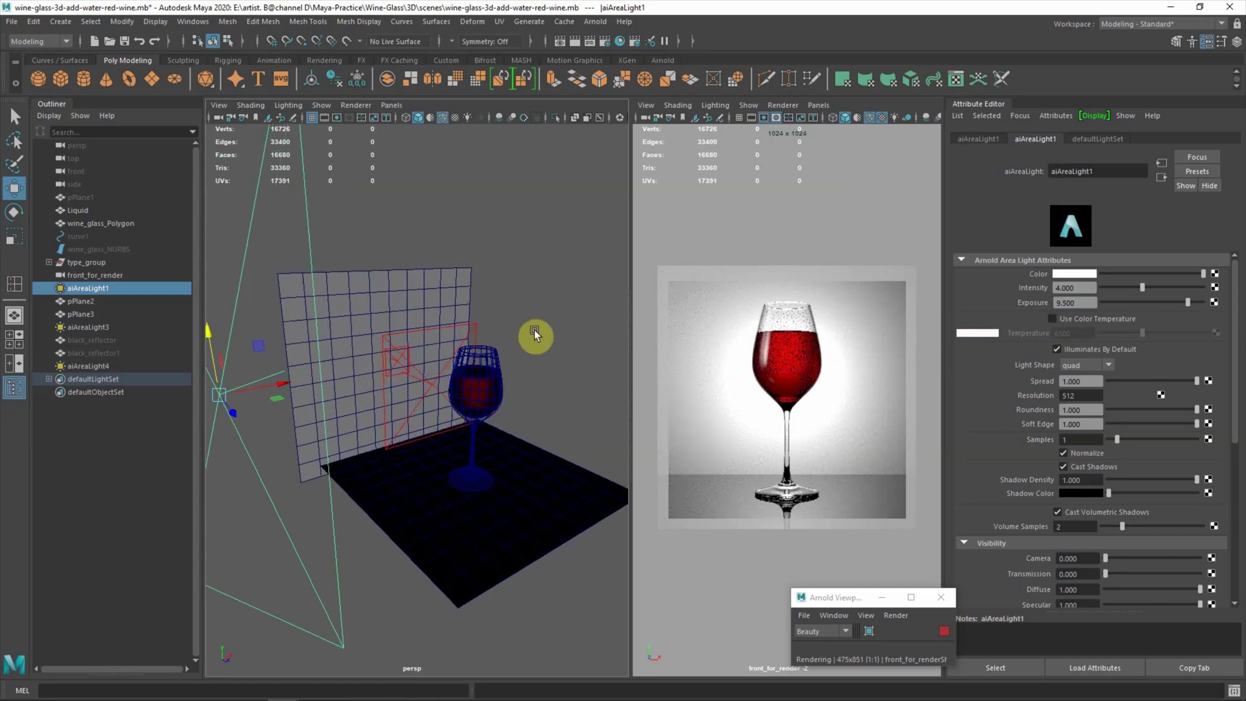